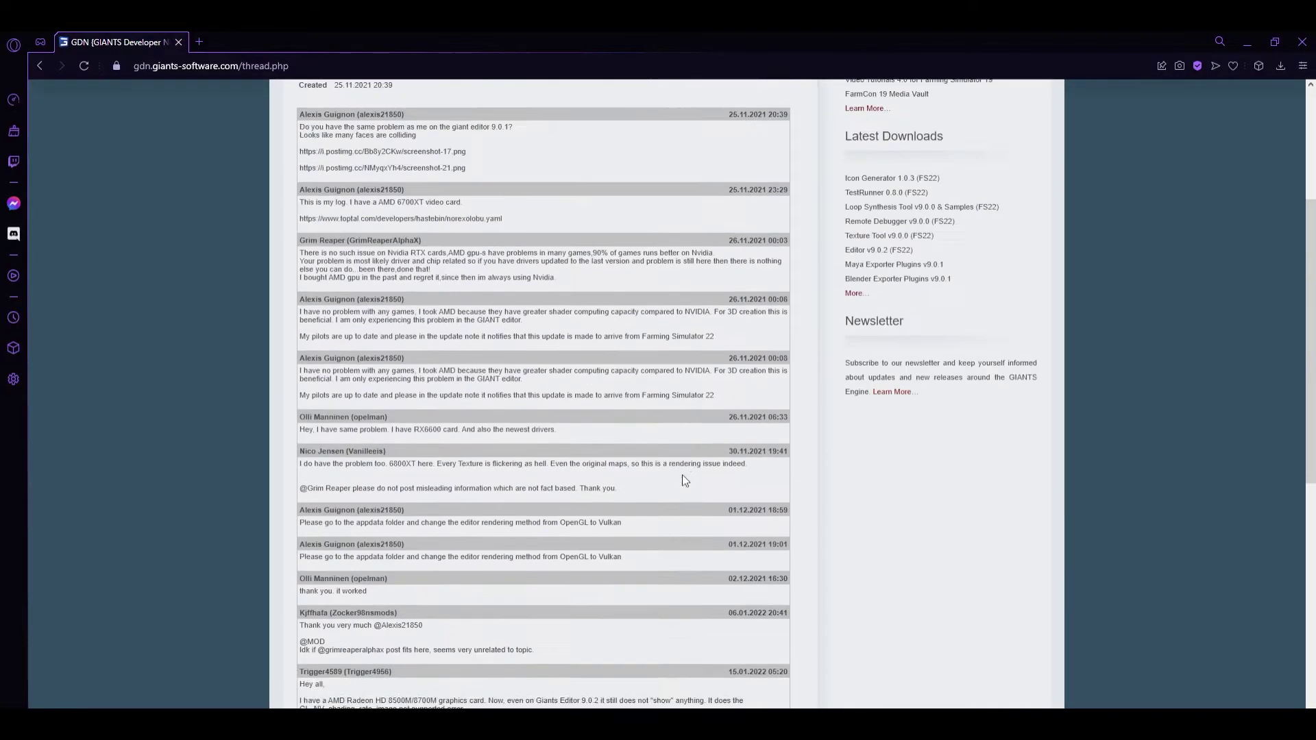
pyautogui.scroll(5, 682, 474)
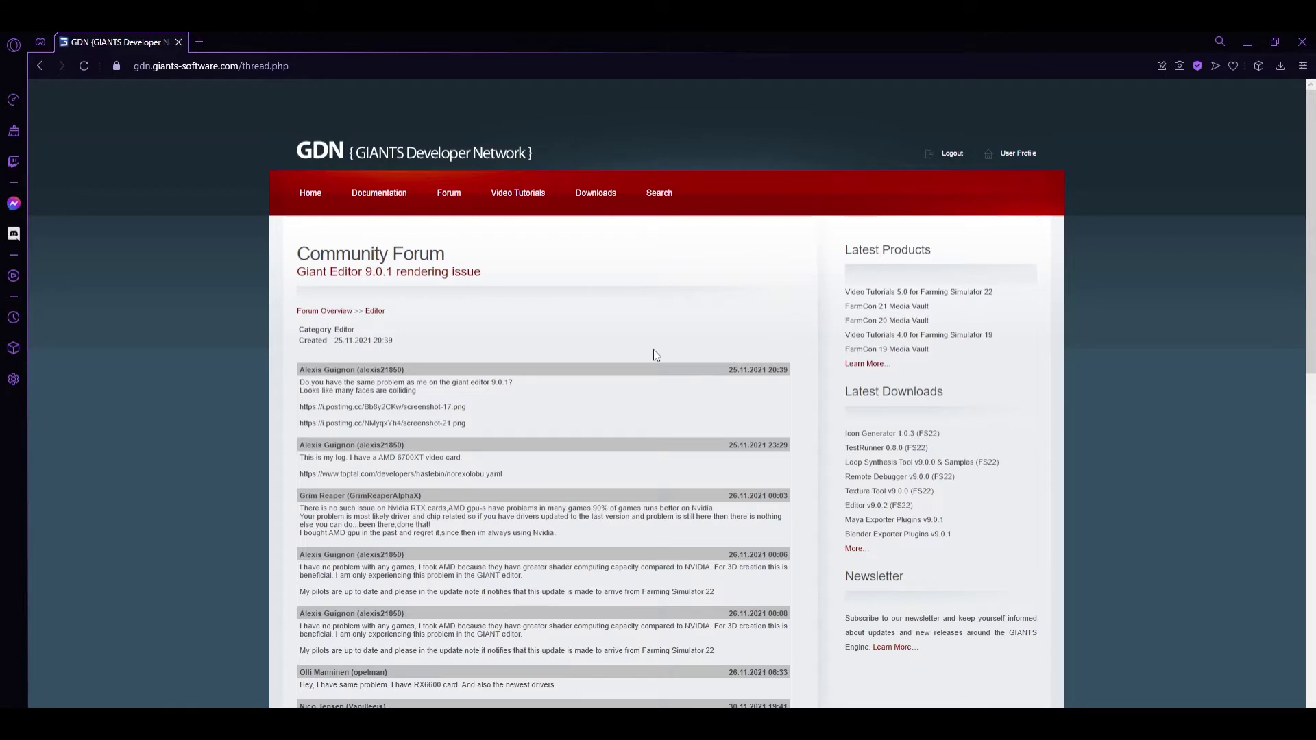
pyautogui.scroll(-1, 658, 334)
pyautogui.scroll(-3, 692, 415)
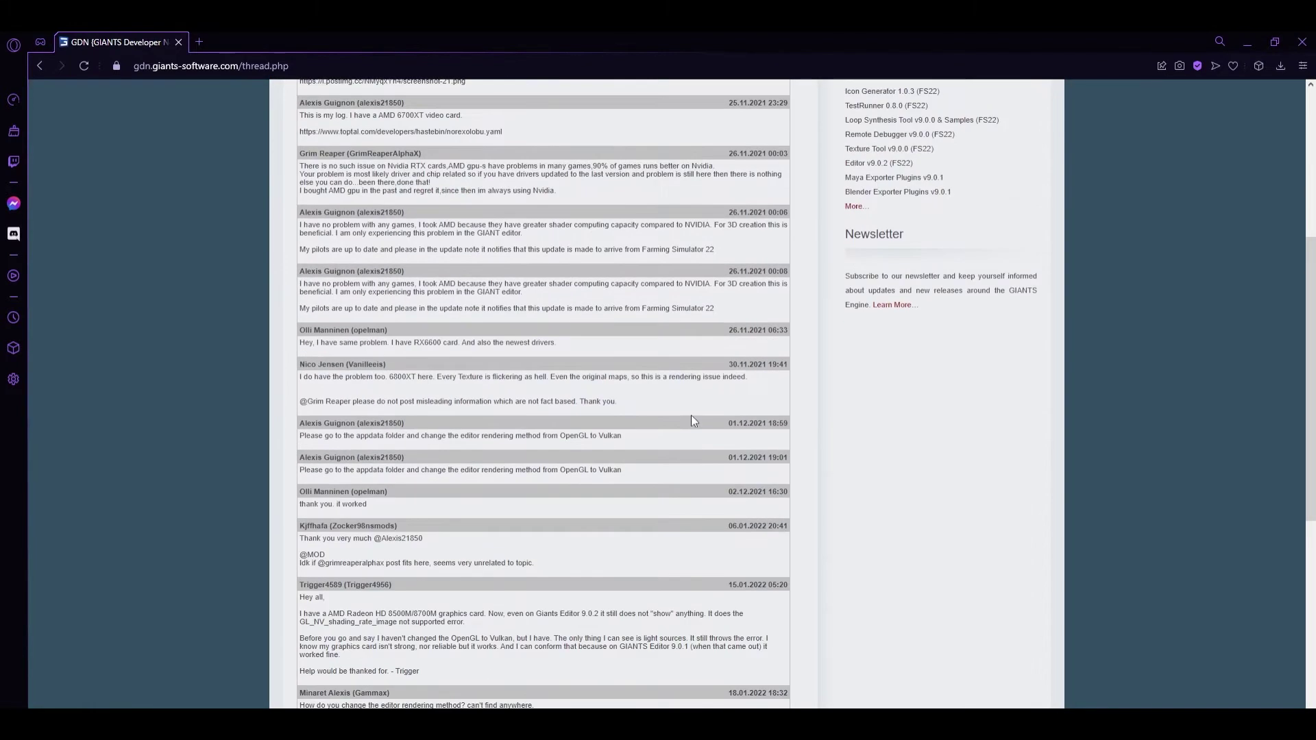
pyautogui.scroll(1, 885, 620)
pyautogui.scroll(1, 883, 617)
pyautogui.scroll(1, 676, 519)
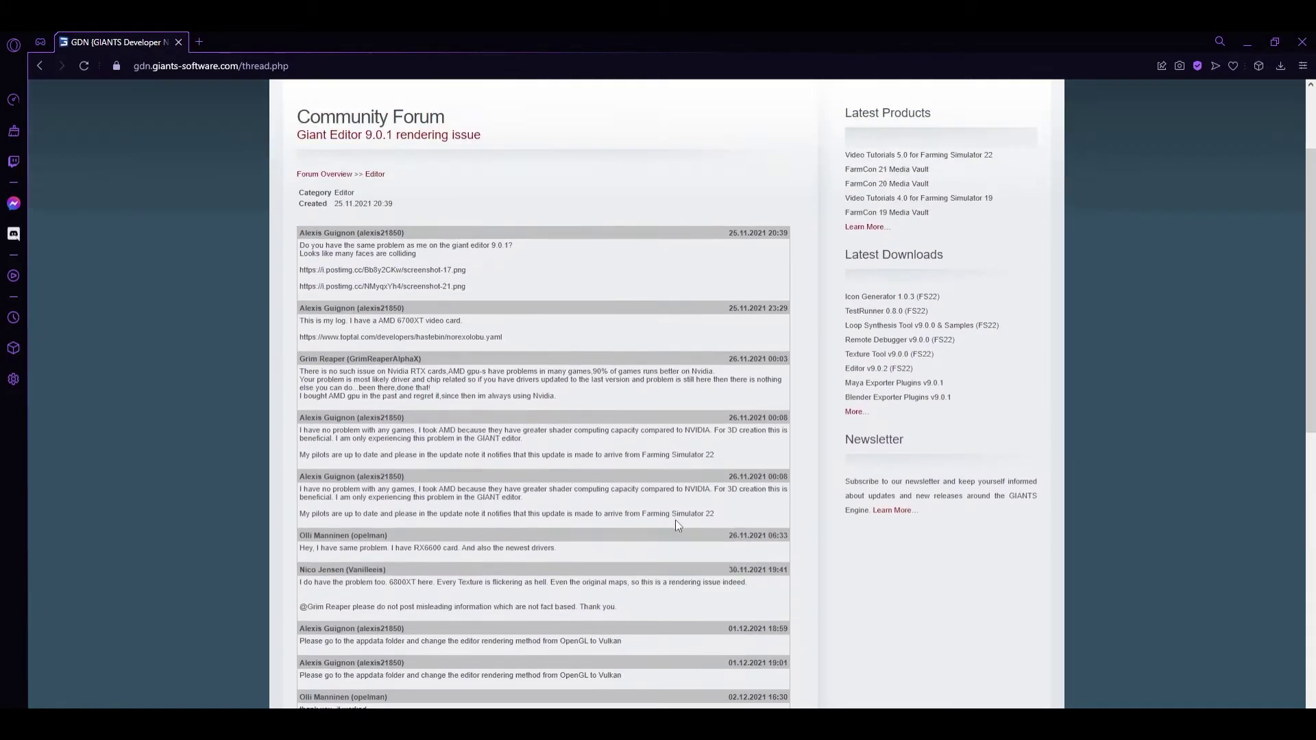
pyautogui.scroll(-1, 673, 517)
pyautogui.scroll(-3, 663, 528)
pyautogui.scroll(2, 663, 527)
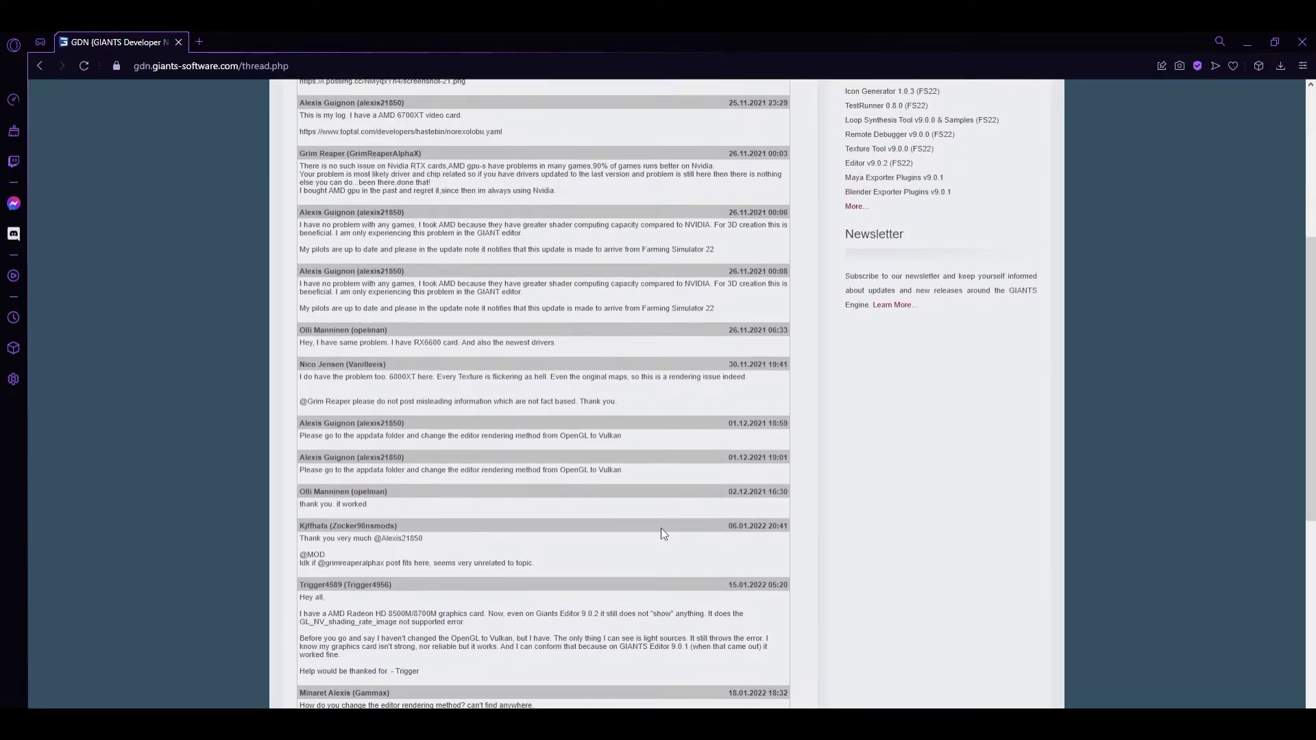
pyautogui.scroll(1, 662, 527)
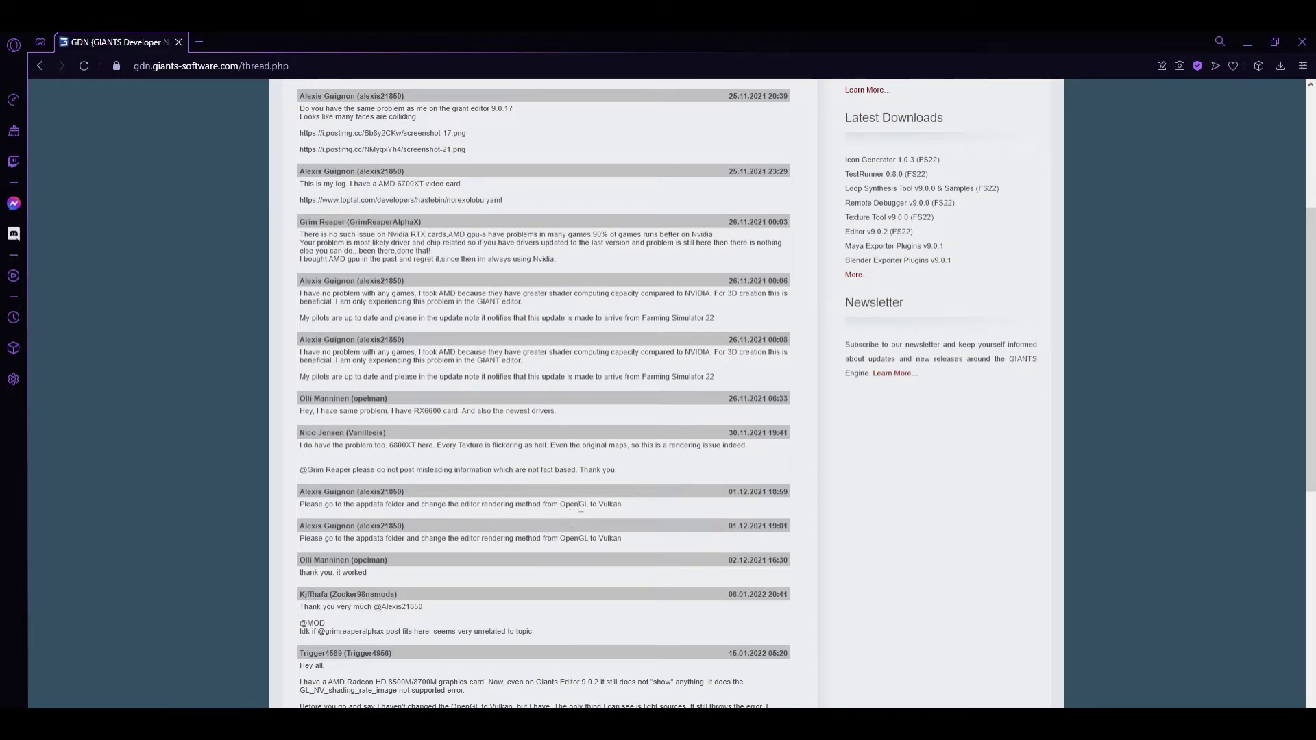
pyautogui.scroll(-3, 612, 522)
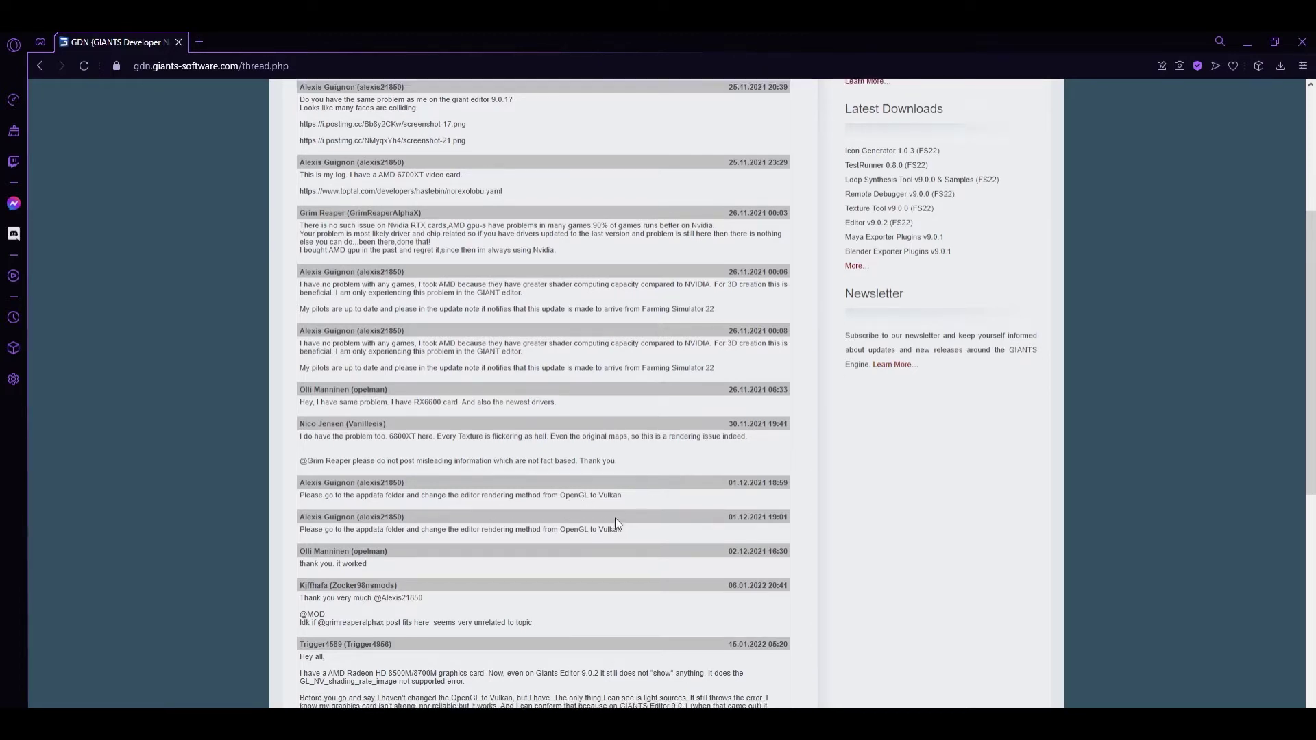
pyautogui.scroll(-2, 612, 521)
pyautogui.scroll(-5, 611, 522)
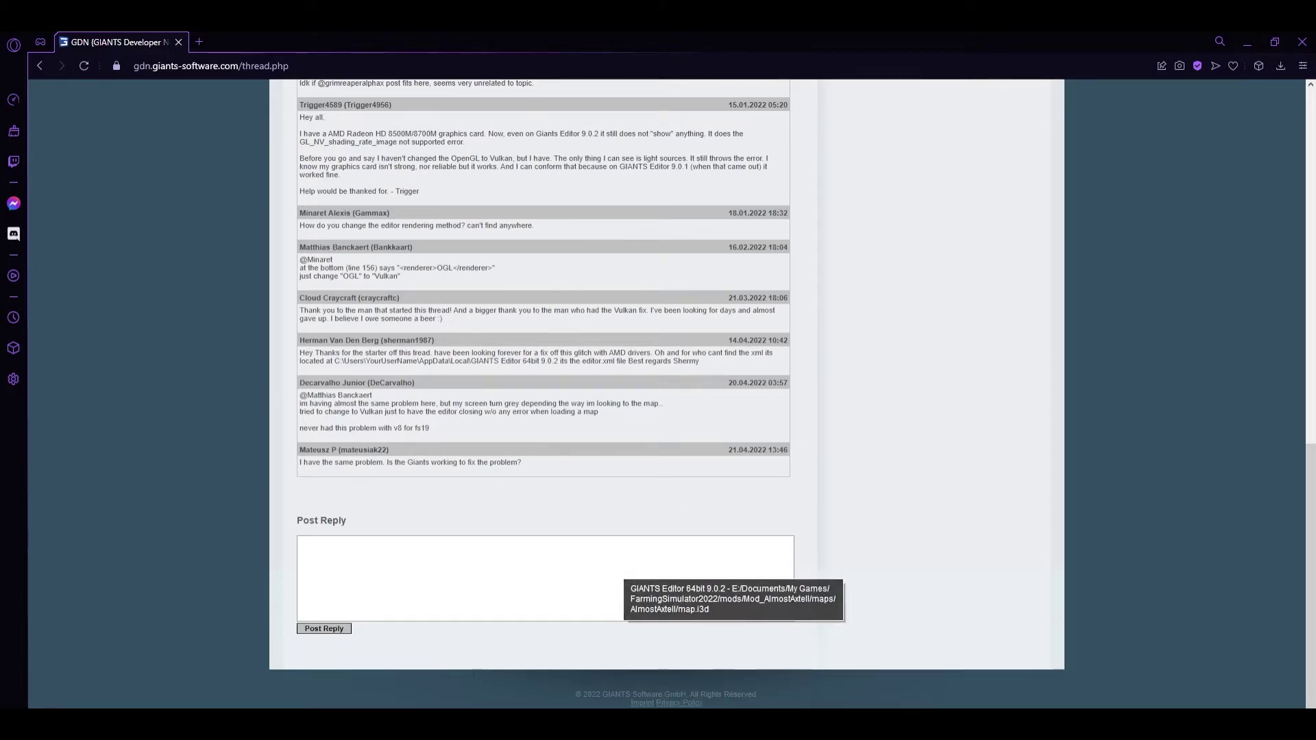
# Bring up the AlmostAxtell map in GIANTS Editor and orbit toward the terrain's edge
pyautogui.click(754, 655)
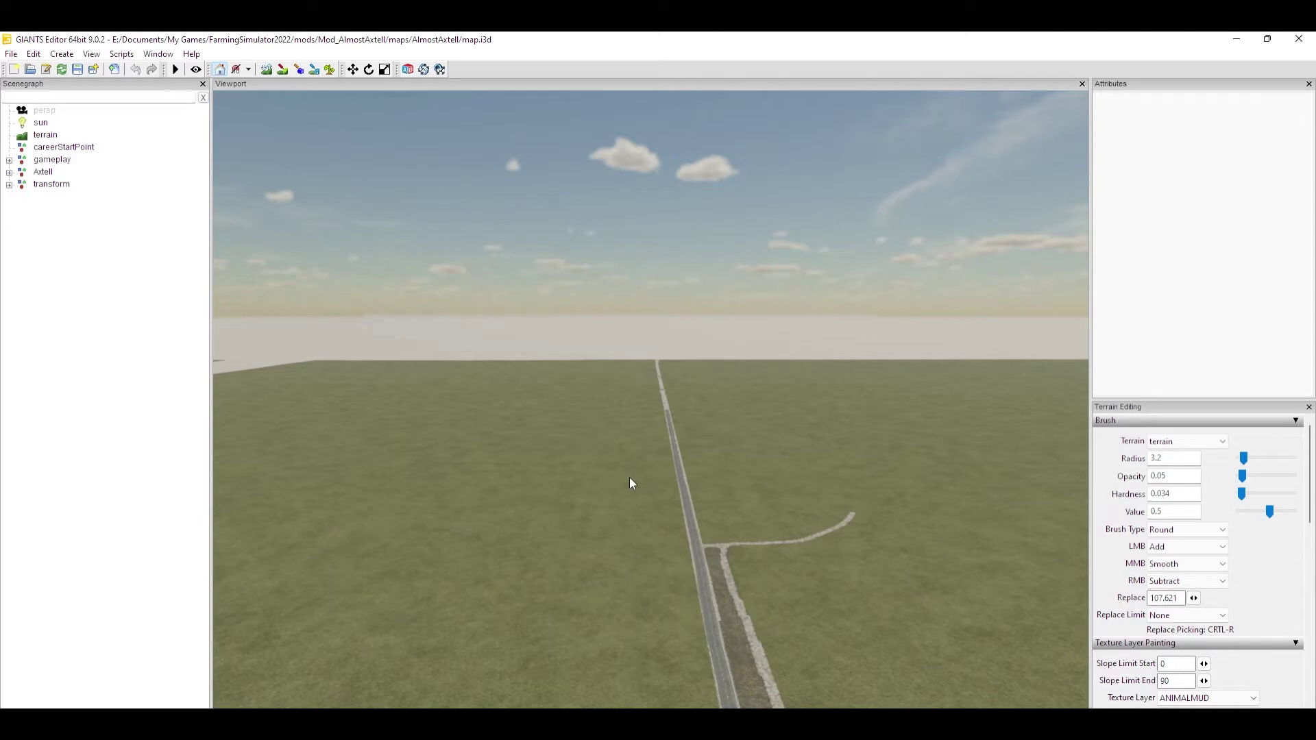
pyautogui.moveTo(636, 535); pyautogui.dragTo(634, 506, button='right')
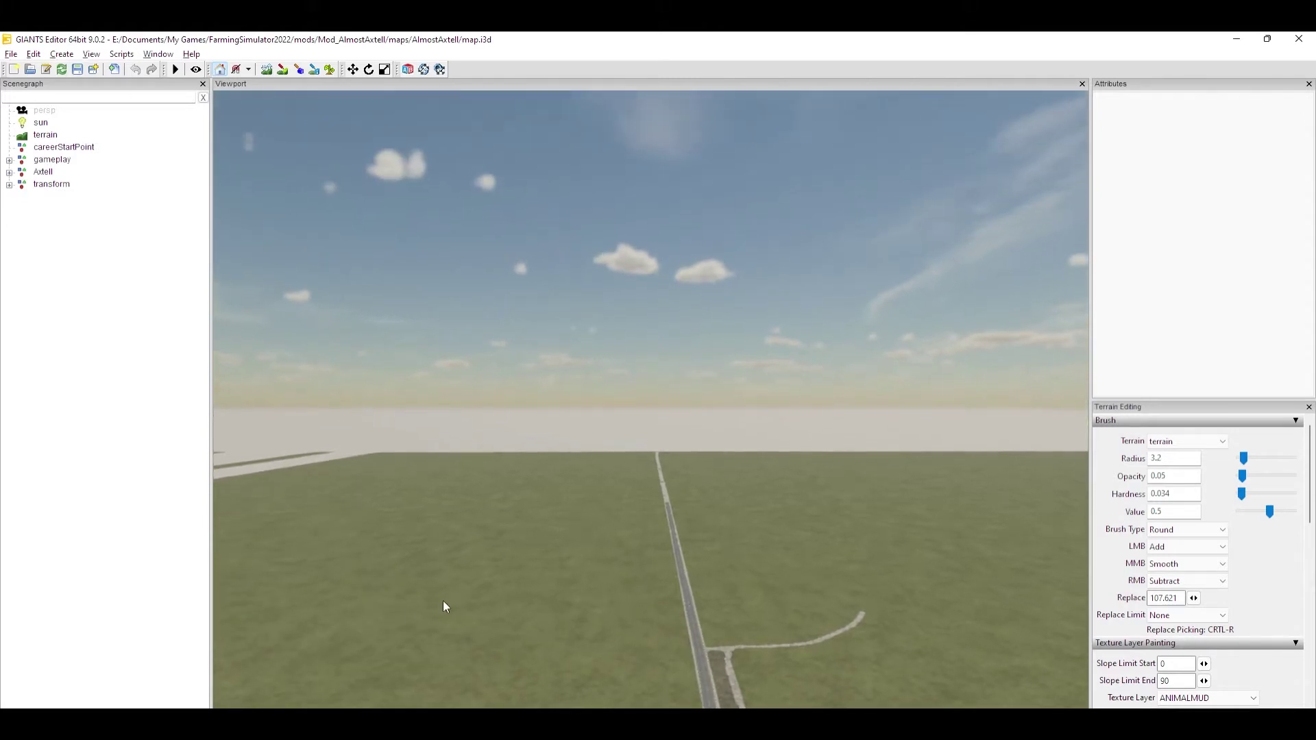
pyautogui.moveTo(501, 584); pyautogui.dragTo(351, 470, button='right')
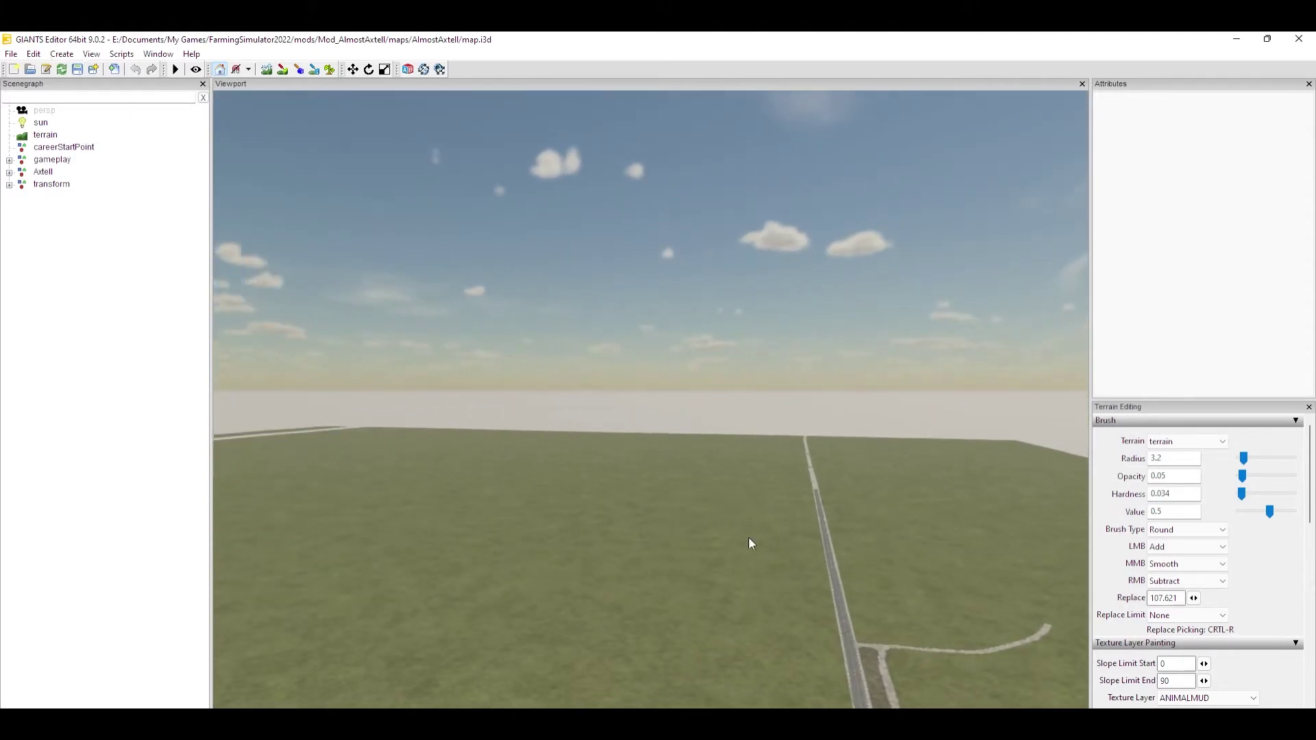
pyautogui.moveTo(553, 513)
pyautogui.mouseDown(button='right')
pyautogui.moveTo(729, 579)
pyautogui.moveTo(603, 593)
pyautogui.mouseUp(button='right')
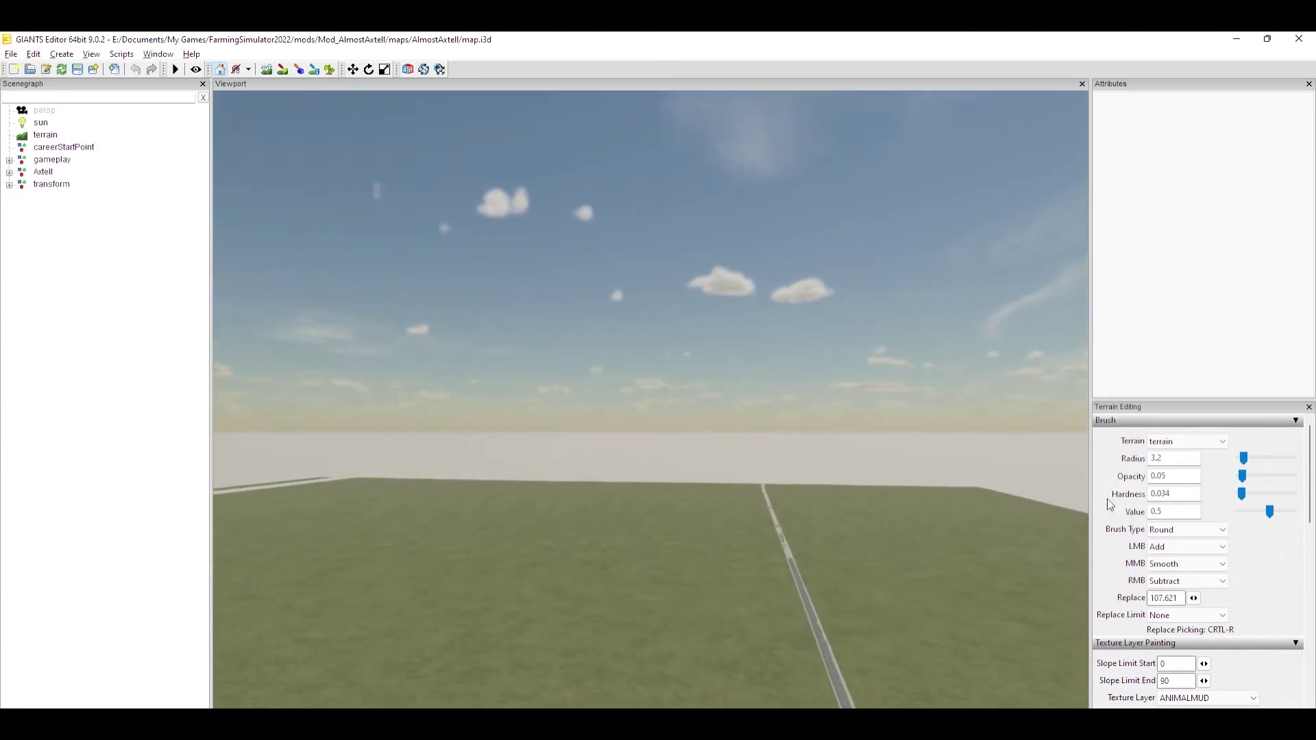
pyautogui.moveTo(914, 522); pyautogui.dragTo(933, 537, button='right')
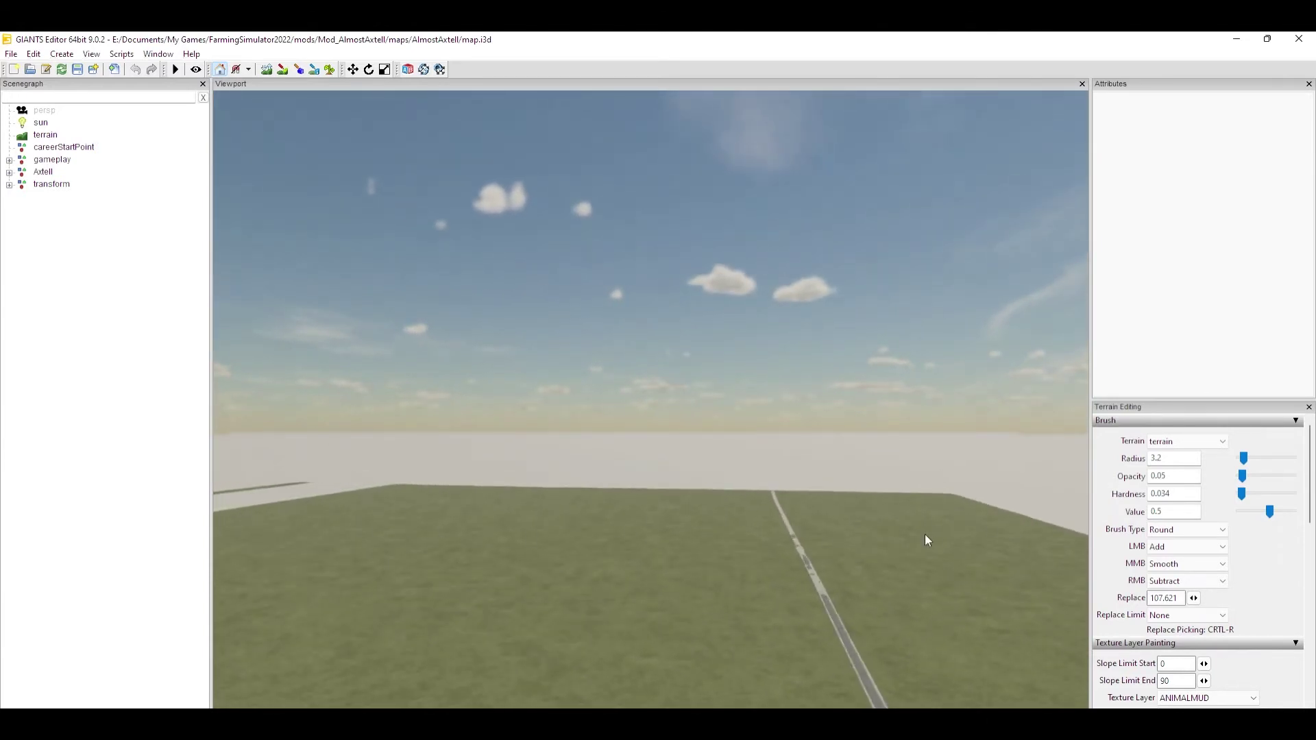
pyautogui.moveTo(702, 591)
pyautogui.mouseDown(button='right')
pyautogui.moveTo(776, 608)
pyautogui.moveTo(571, 610)
pyautogui.moveTo(702, 614)
pyautogui.moveTo(532, 648)
pyautogui.moveTo(543, 632)
pyautogui.moveTo(472, 632)
pyautogui.moveTo(855, 596)
pyautogui.moveTo(696, 625)
pyautogui.moveTo(814, 622)
pyautogui.moveTo(783, 600)
pyautogui.moveTo(656, 624)
pyautogui.mouseUp(button='right')
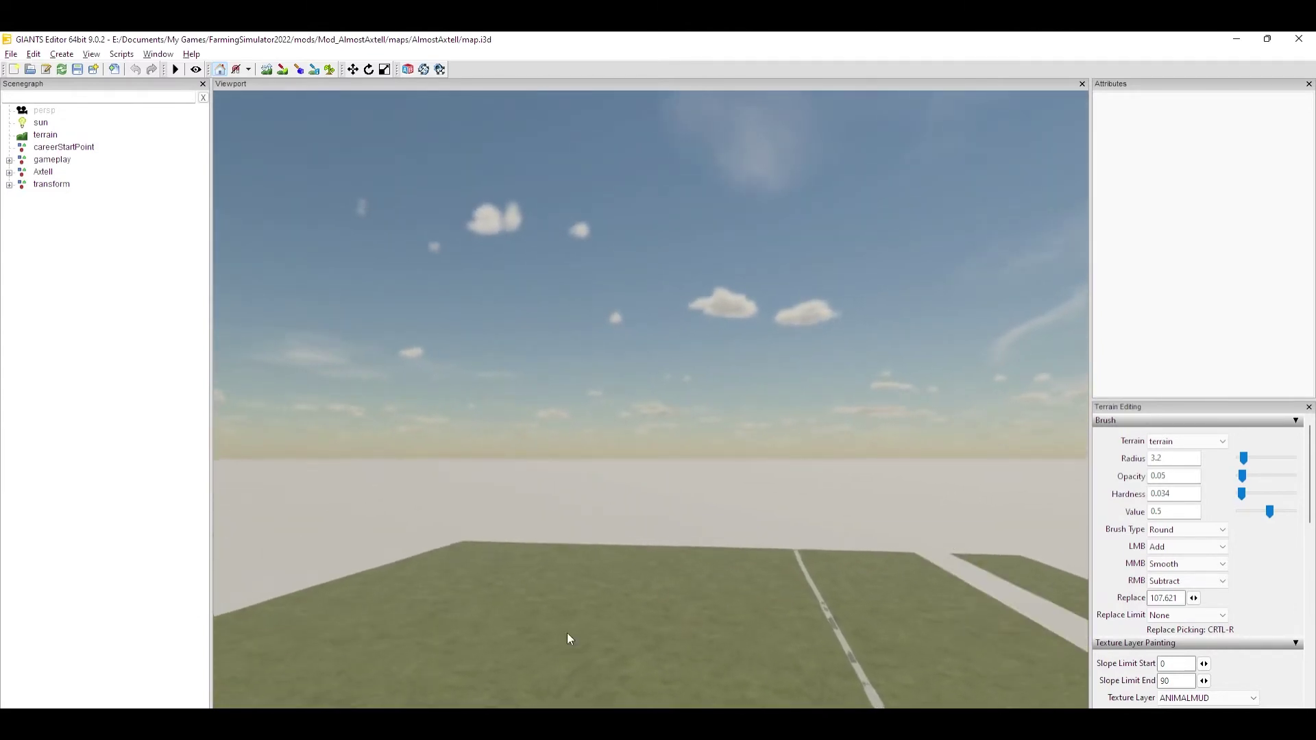
# Fly close to the flat grassland at the map edge and list the installed scripts
pyautogui.moveTo(567, 638)
pyautogui.mouseDown(button='right')
pyautogui.moveTo(969, 554)
pyautogui.moveTo(859, 565)
pyautogui.moveTo(861, 608)
pyautogui.moveTo(934, 602)
pyautogui.moveTo(667, 614)
pyautogui.moveTo(789, 677)
pyautogui.moveTo(835, 603)
pyautogui.moveTo(562, 561)
pyautogui.moveTo(782, 505)
pyautogui.moveTo(823, 475)
pyautogui.moveTo(808, 520)
pyautogui.moveTo(680, 500)
pyautogui.moveTo(659, 512)
pyautogui.moveTo(823, 538)
pyautogui.moveTo(914, 524)
pyautogui.moveTo(852, 464)
pyautogui.moveTo(627, 538)
pyautogui.moveTo(680, 538)
pyautogui.moveTo(569, 515)
pyautogui.moveTo(658, 486)
pyautogui.moveTo(720, 479)
pyautogui.moveTo(528, 553)
pyautogui.mouseUp(button='right')
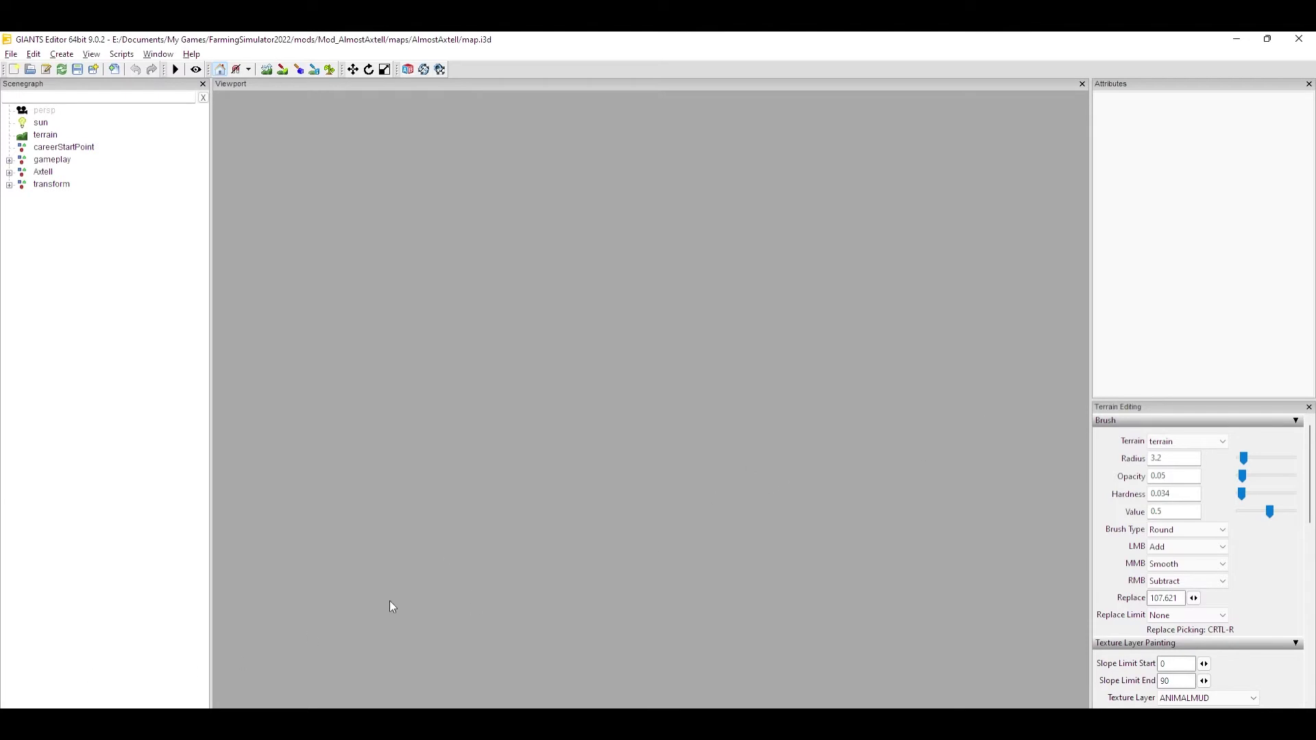
pyautogui.moveTo(747, 451)
pyautogui.mouseDown(button='right')
pyautogui.moveTo(793, 476)
pyautogui.moveTo(737, 525)
pyautogui.moveTo(1084, 453)
pyautogui.moveTo(963, 461)
pyautogui.moveTo(459, 572)
pyautogui.moveTo(582, 523)
pyautogui.moveTo(892, 462)
pyautogui.moveTo(861, 524)
pyautogui.moveTo(714, 532)
pyautogui.moveTo(879, 509)
pyautogui.moveTo(855, 469)
pyautogui.moveTo(597, 406)
pyautogui.moveTo(569, 361)
pyautogui.moveTo(489, 392)
pyautogui.moveTo(561, 403)
pyautogui.moveTo(264, 524)
pyautogui.moveTo(297, 556)
pyautogui.moveTo(561, 615)
pyautogui.moveTo(592, 550)
pyautogui.moveTo(315, 613)
pyautogui.moveTo(541, 535)
pyautogui.moveTo(614, 538)
pyautogui.moveTo(717, 490)
pyautogui.moveTo(625, 662)
pyautogui.moveTo(660, 611)
pyautogui.moveTo(722, 606)
pyautogui.moveTo(569, 597)
pyautogui.moveTo(750, 603)
pyautogui.moveTo(652, 590)
pyautogui.moveTo(984, 470)
pyautogui.moveTo(844, 540)
pyautogui.mouseUp(button='right')
pyautogui.moveTo(923, 491)
pyautogui.mouseDown(button='right')
pyautogui.moveTo(824, 536)
pyautogui.moveTo(826, 565)
pyautogui.moveTo(809, 552)
pyautogui.moveTo(853, 559)
pyautogui.moveTo(789, 525)
pyautogui.moveTo(512, 518)
pyautogui.moveTo(244, 535)
pyautogui.moveTo(366, 541)
pyautogui.mouseUp(button='right')
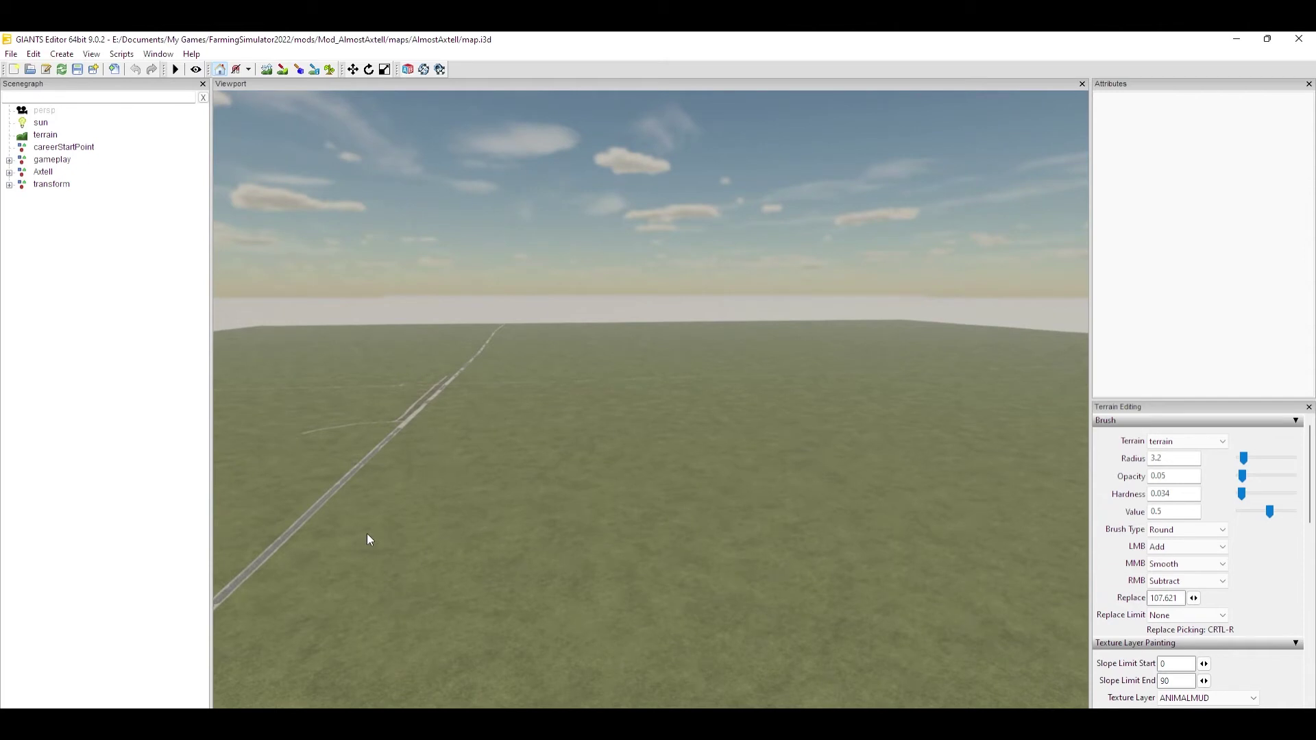
pyautogui.moveTo(721, 465)
pyautogui.mouseDown(button='right')
pyautogui.moveTo(752, 482)
pyautogui.moveTo(390, 655)
pyautogui.moveTo(613, 532)
pyautogui.moveTo(453, 672)
pyautogui.moveTo(572, 517)
pyautogui.moveTo(824, 545)
pyautogui.moveTo(820, 610)
pyautogui.moveTo(973, 637)
pyautogui.moveTo(1057, 556)
pyautogui.mouseUp(button='right')
pyautogui.moveTo(953, 574)
pyautogui.mouseDown(button='right')
pyautogui.moveTo(761, 608)
pyautogui.moveTo(614, 512)
pyautogui.moveTo(518, 517)
pyautogui.moveTo(595, 558)
pyautogui.moveTo(450, 499)
pyautogui.moveTo(866, 393)
pyautogui.moveTo(470, 538)
pyautogui.moveTo(831, 411)
pyautogui.moveTo(789, 450)
pyautogui.moveTo(491, 435)
pyautogui.moveTo(485, 462)
pyautogui.moveTo(690, 429)
pyautogui.moveTo(755, 399)
pyautogui.moveTo(764, 438)
pyautogui.moveTo(641, 426)
pyautogui.moveTo(685, 443)
pyautogui.moveTo(805, 440)
pyautogui.moveTo(656, 447)
pyautogui.mouseUp(button='right')
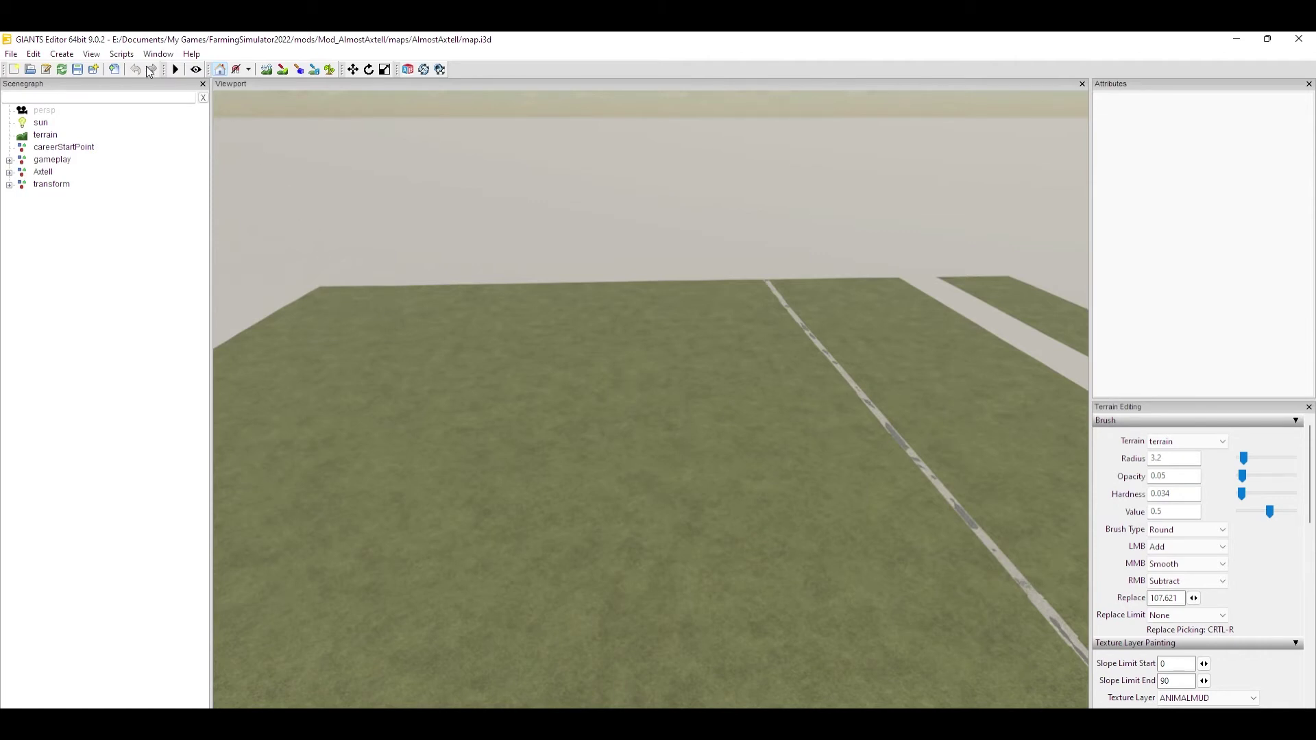
pyautogui.click(129, 55)
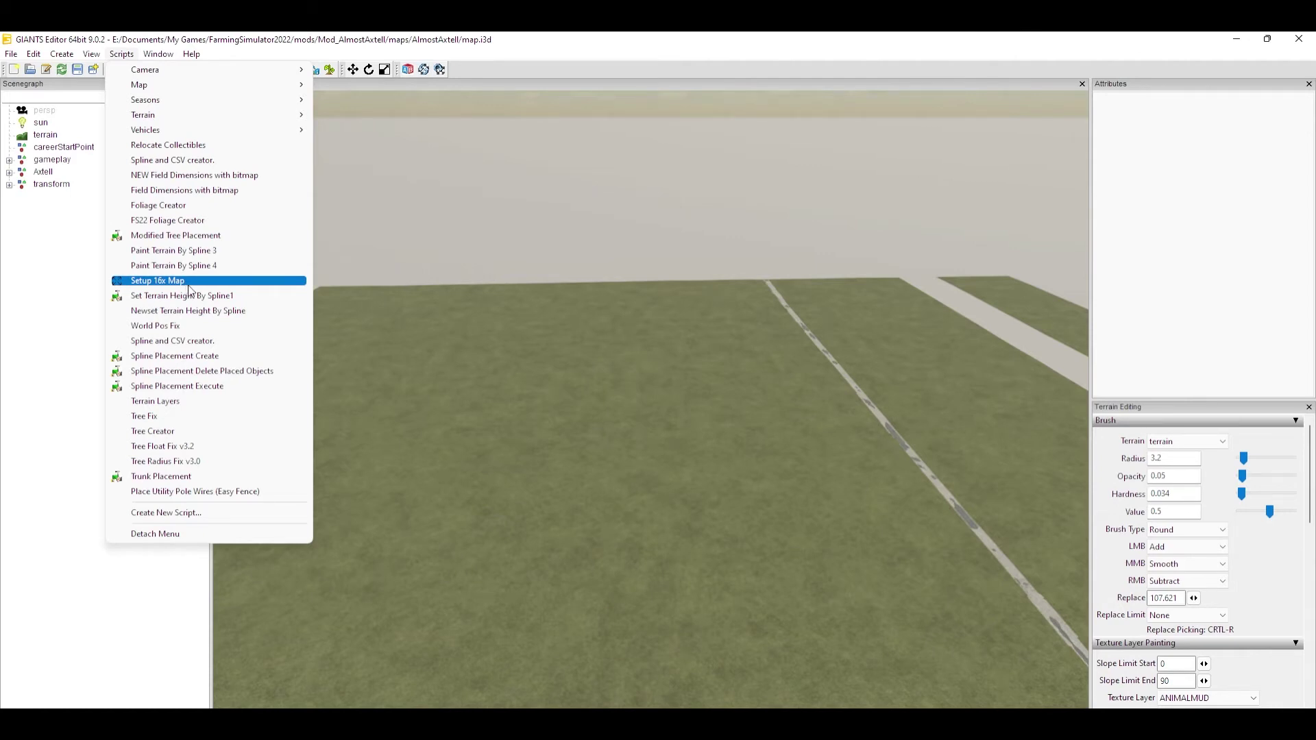
pyautogui.click(189, 285)
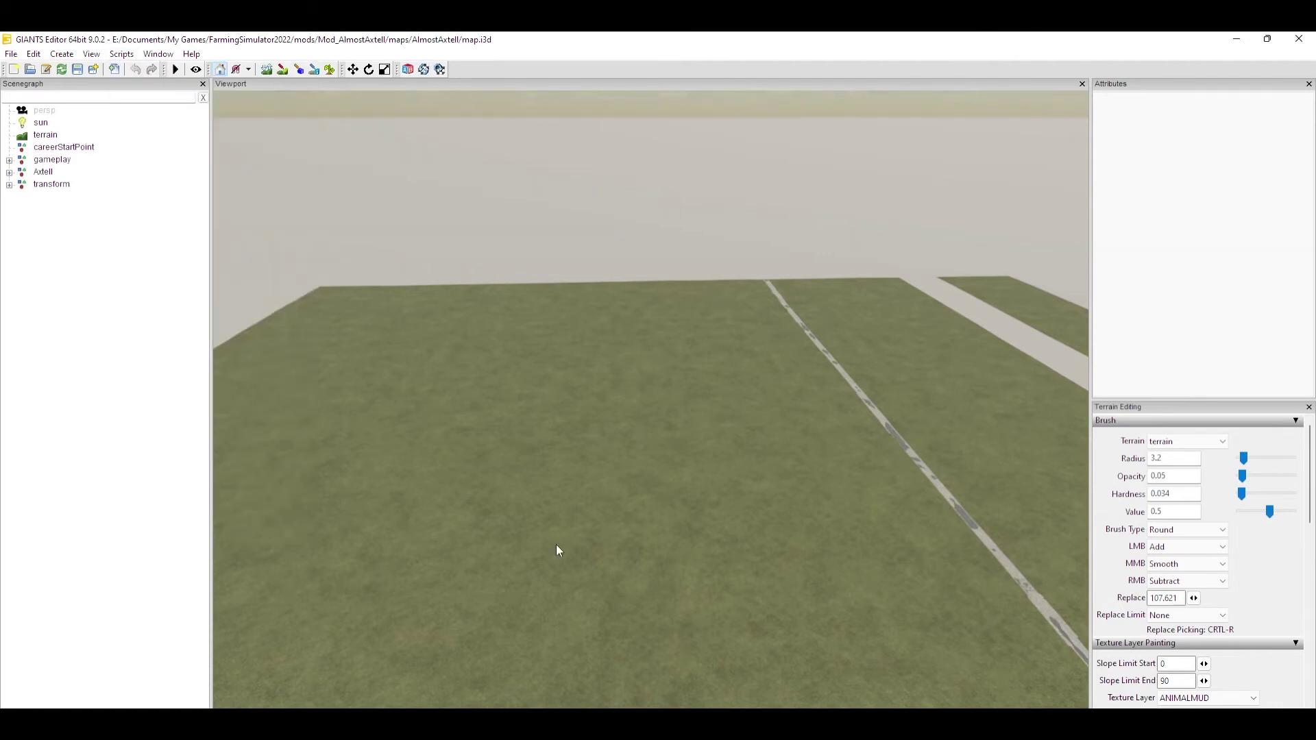
pyautogui.moveTo(596, 562); pyautogui.dragTo(475, 498, button='right')
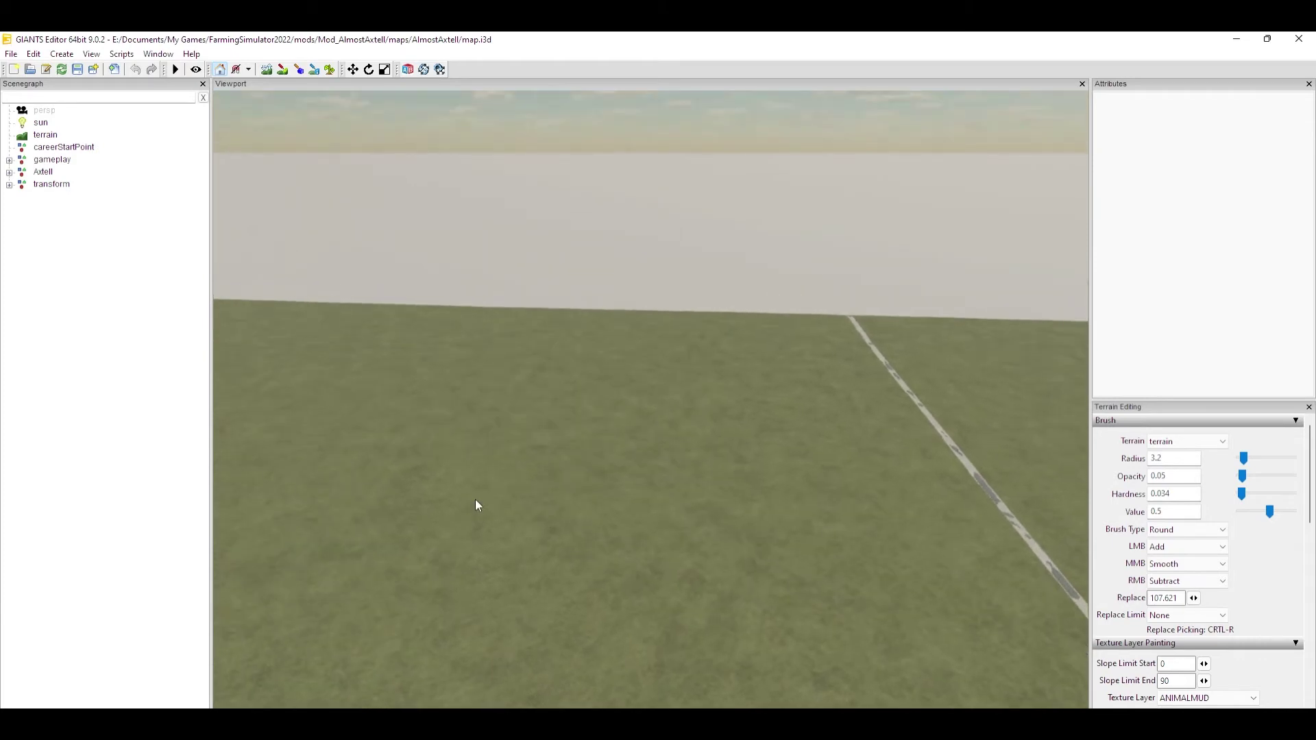
pyautogui.moveTo(873, 531); pyautogui.dragTo(603, 523, button='right')
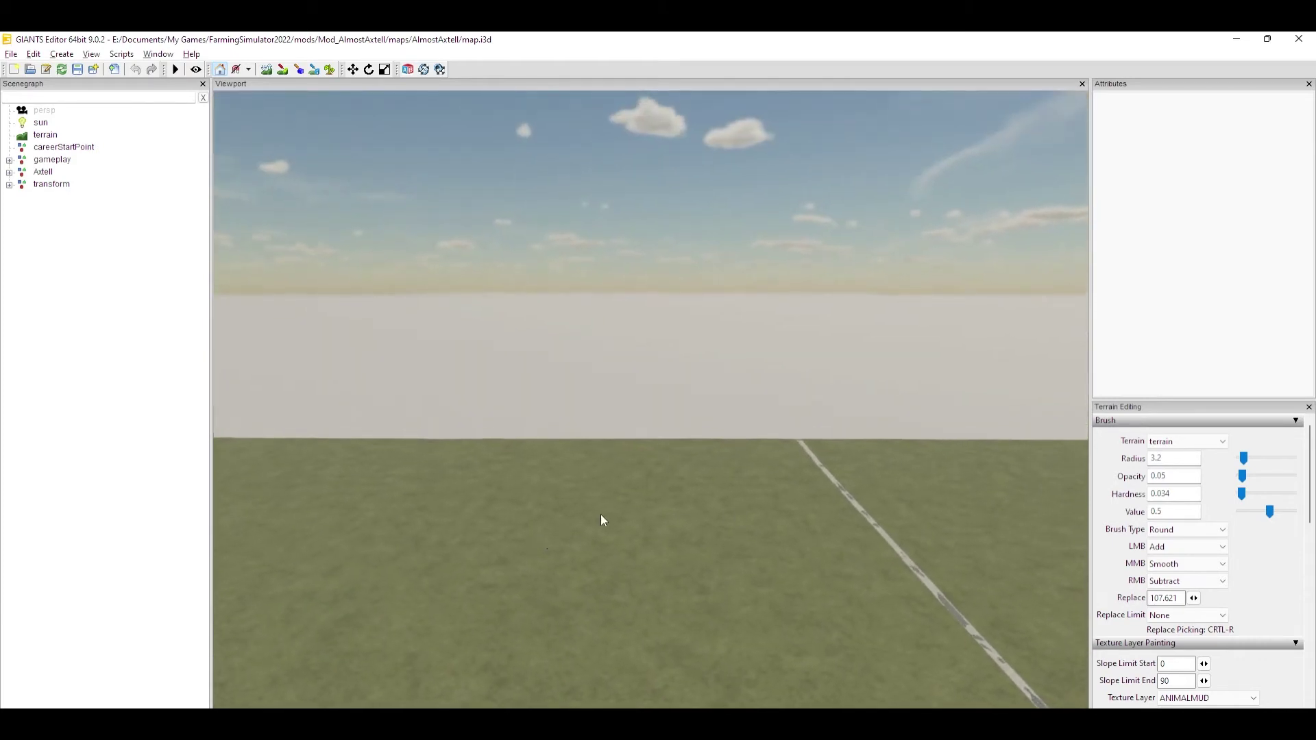
pyautogui.press('w')
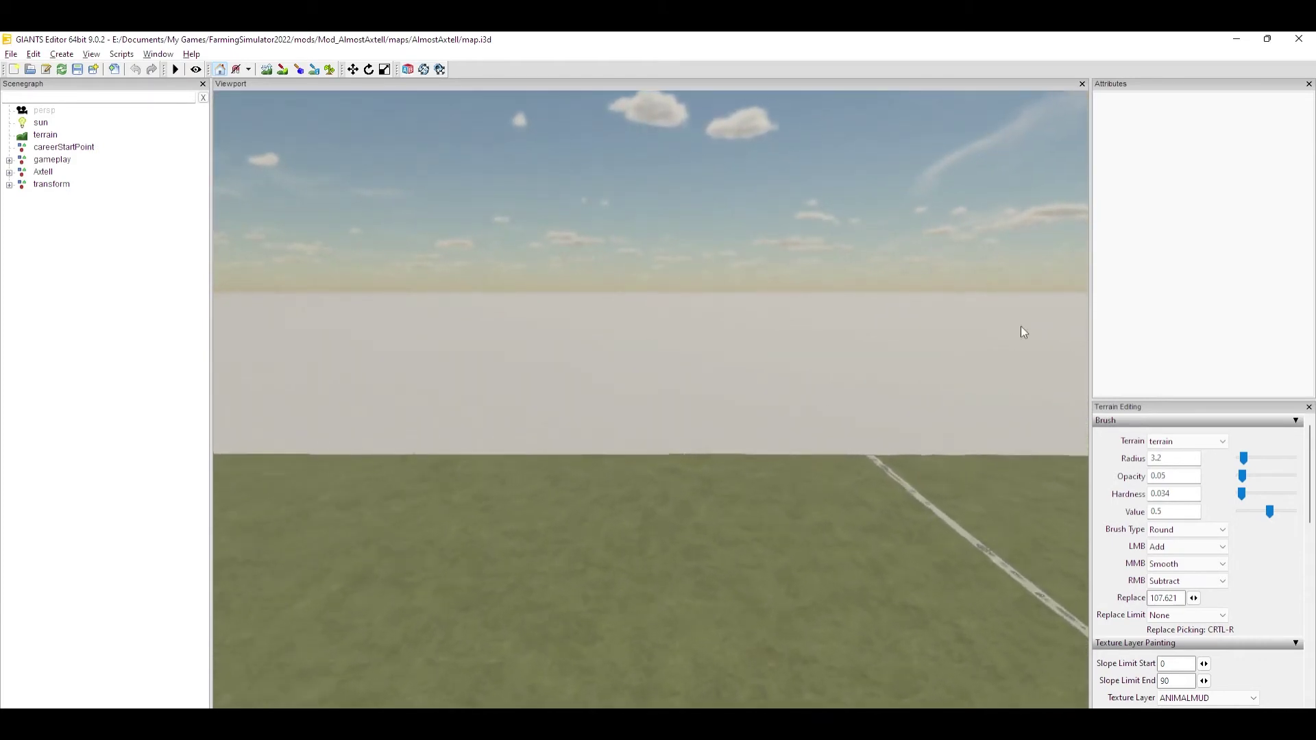
pyautogui.moveTo(705, 517)
pyautogui.mouseDown(button='right')
pyautogui.moveTo(497, 485)
pyautogui.moveTo(582, 542)
pyautogui.moveTo(995, 503)
pyautogui.moveTo(899, 546)
pyautogui.moveTo(752, 505)
pyautogui.moveTo(617, 591)
pyautogui.moveTo(560, 600)
pyautogui.moveTo(919, 497)
pyautogui.moveTo(620, 520)
pyautogui.moveTo(987, 585)
pyautogui.moveTo(834, 499)
pyautogui.moveTo(870, 516)
pyautogui.moveTo(546, 595)
pyautogui.moveTo(1005, 499)
pyautogui.mouseUp(button='right')
pyautogui.moveTo(903, 496)
pyautogui.mouseDown(button='right')
pyautogui.moveTo(685, 574)
pyautogui.moveTo(595, 543)
pyautogui.moveTo(941, 572)
pyautogui.moveTo(632, 518)
pyautogui.moveTo(788, 561)
pyautogui.moveTo(1276, 506)
pyautogui.moveTo(569, 530)
pyautogui.moveTo(705, 500)
pyautogui.moveTo(679, 490)
pyautogui.moveTo(658, 535)
pyautogui.moveTo(620, 560)
pyautogui.moveTo(607, 477)
pyautogui.mouseUp(button='right')
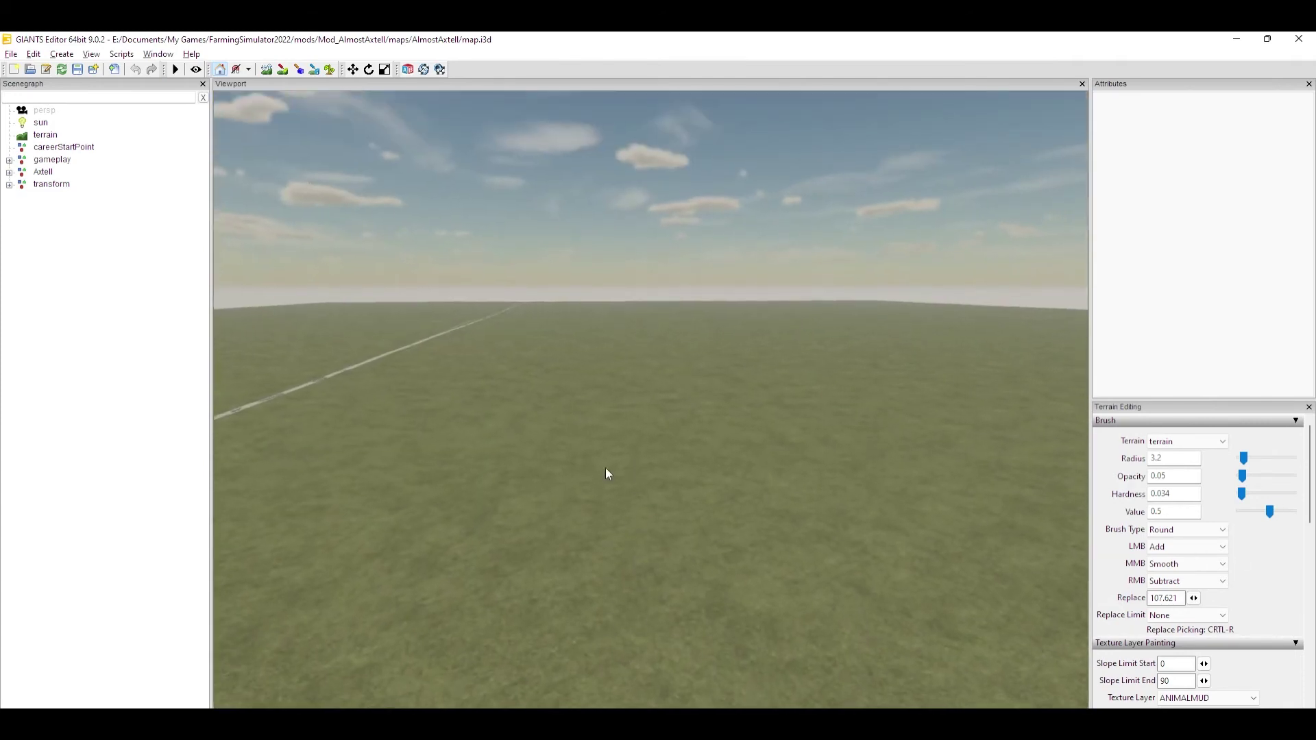
pyautogui.moveTo(641, 576)
pyautogui.mouseDown(button='right')
pyautogui.moveTo(602, 548)
pyautogui.moveTo(517, 567)
pyautogui.mouseUp(button='right')
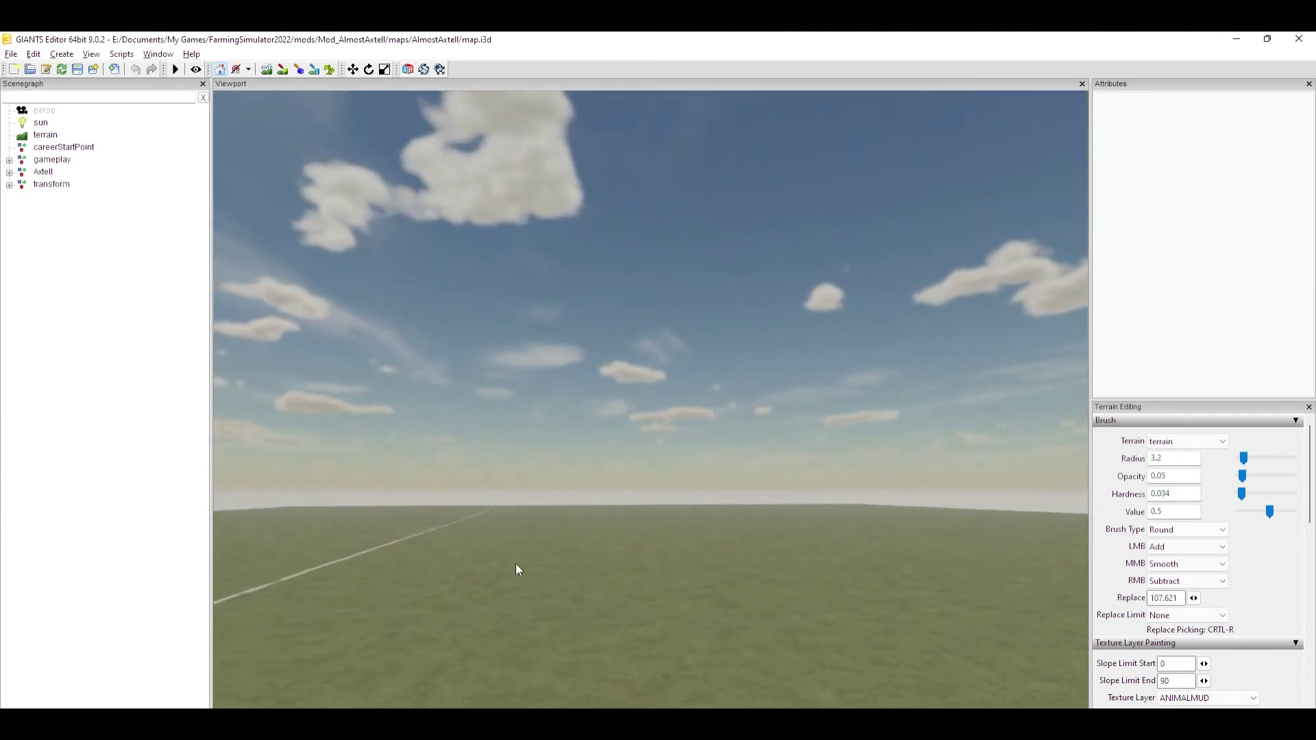
pyautogui.moveTo(826, 494)
pyautogui.mouseDown(button='right')
pyautogui.moveTo(972, 514)
pyautogui.moveTo(612, 533)
pyautogui.mouseUp(button='right')
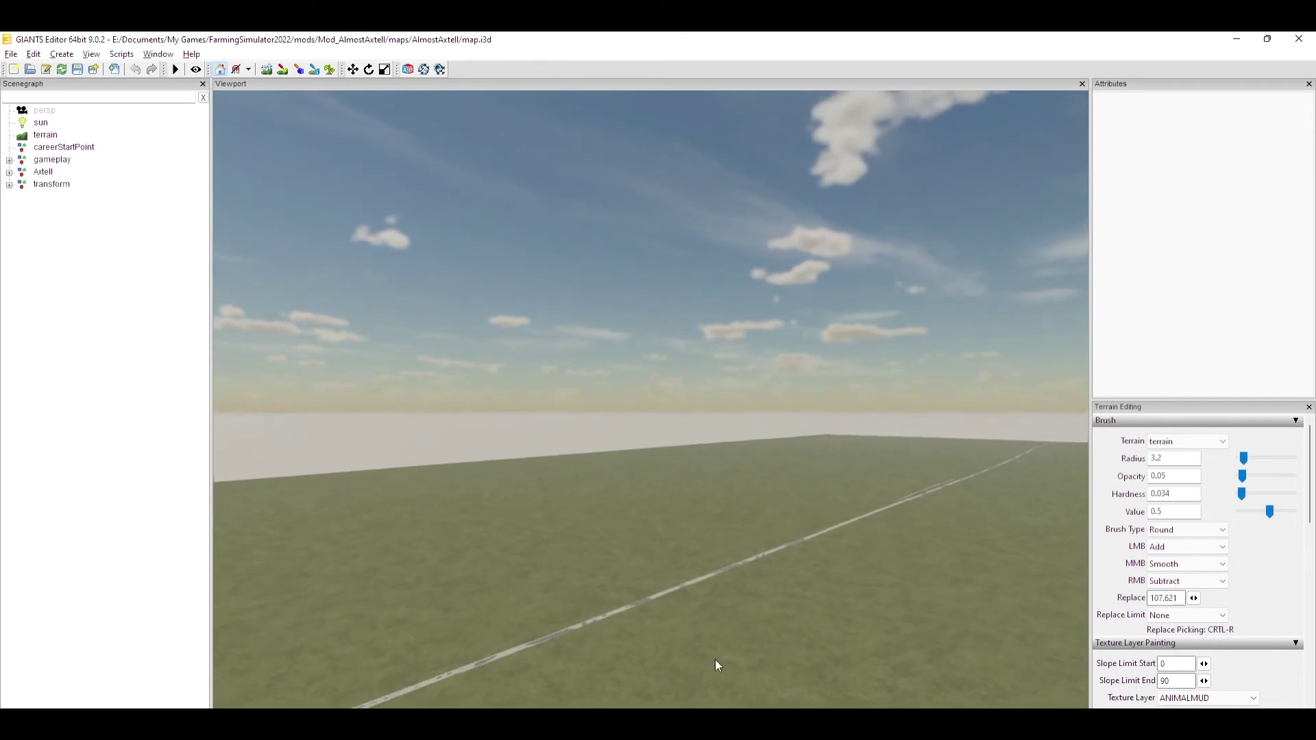
pyautogui.moveTo(619, 699); pyautogui.dragTo(761, 566, button='right')
pyautogui.moveTo(576, 585)
pyautogui.mouseDown(button='right')
pyautogui.moveTo(980, 433)
pyautogui.moveTo(636, 547)
pyautogui.moveTo(206, 577)
pyautogui.mouseUp(button='right')
# Open the Script Editor window from the Window menu and load the Setup 16x Map script
pyautogui.click(157, 54)
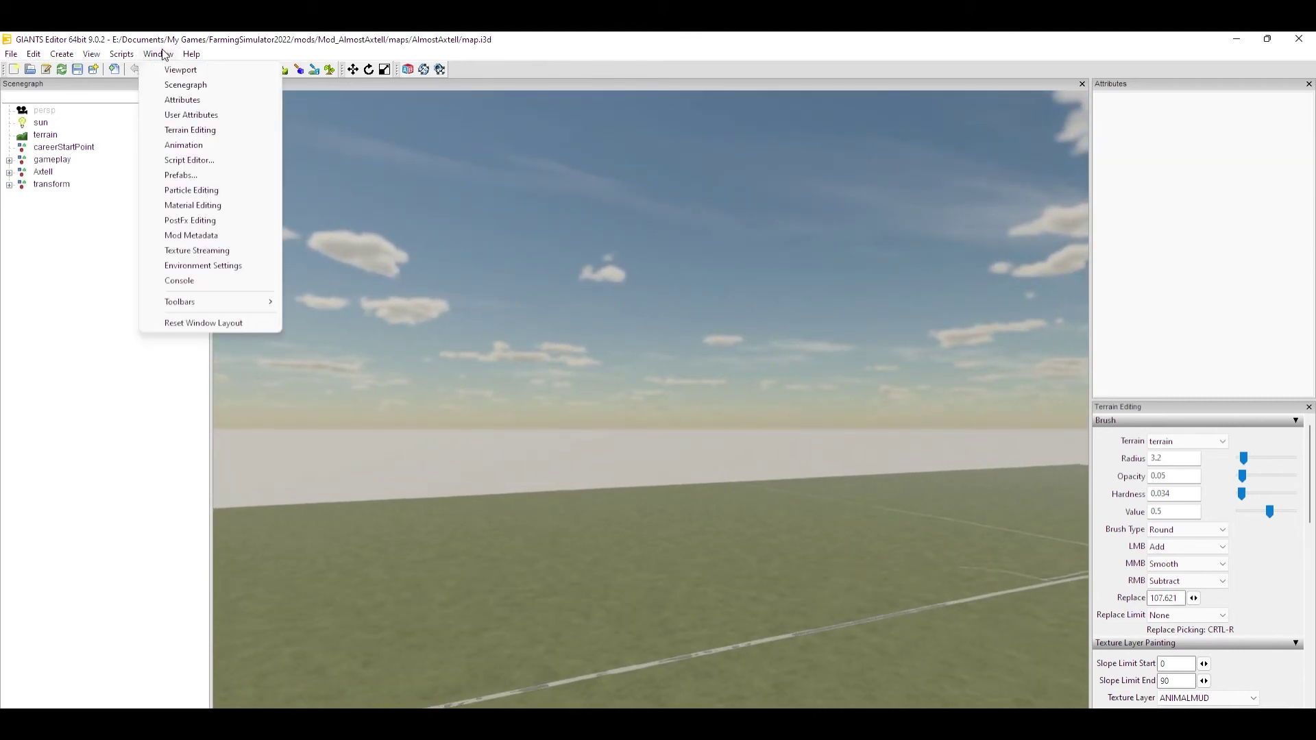
pyautogui.click(190, 161)
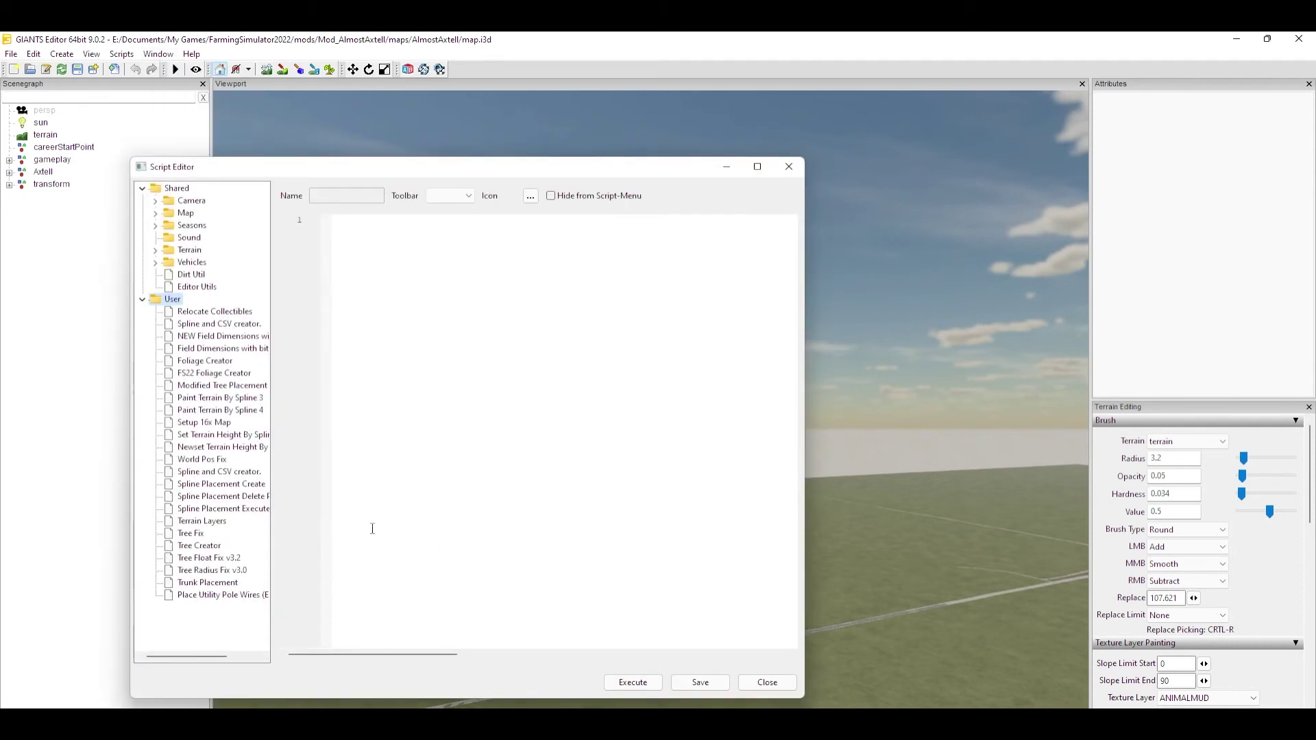
pyautogui.click(203, 422)
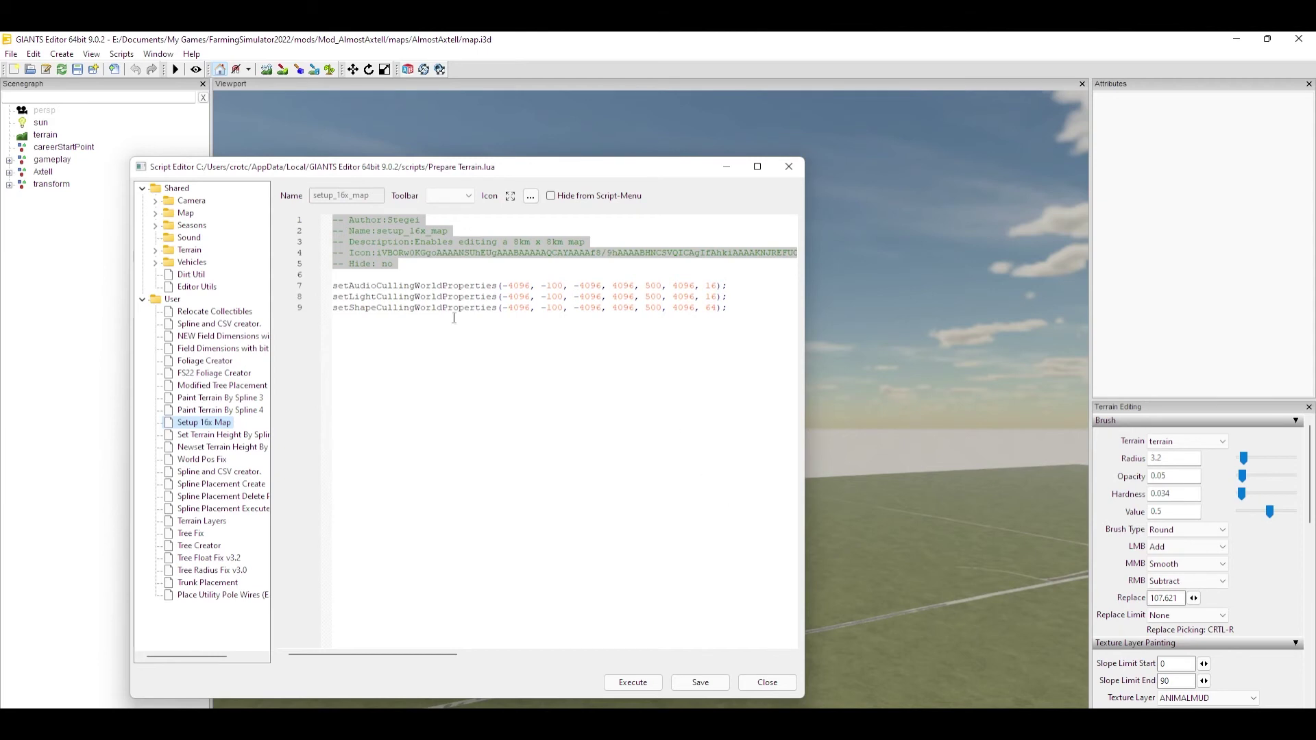
# Select the User scripts folder, check its options, and show the Scripts menu list
pyautogui.click(170, 299)
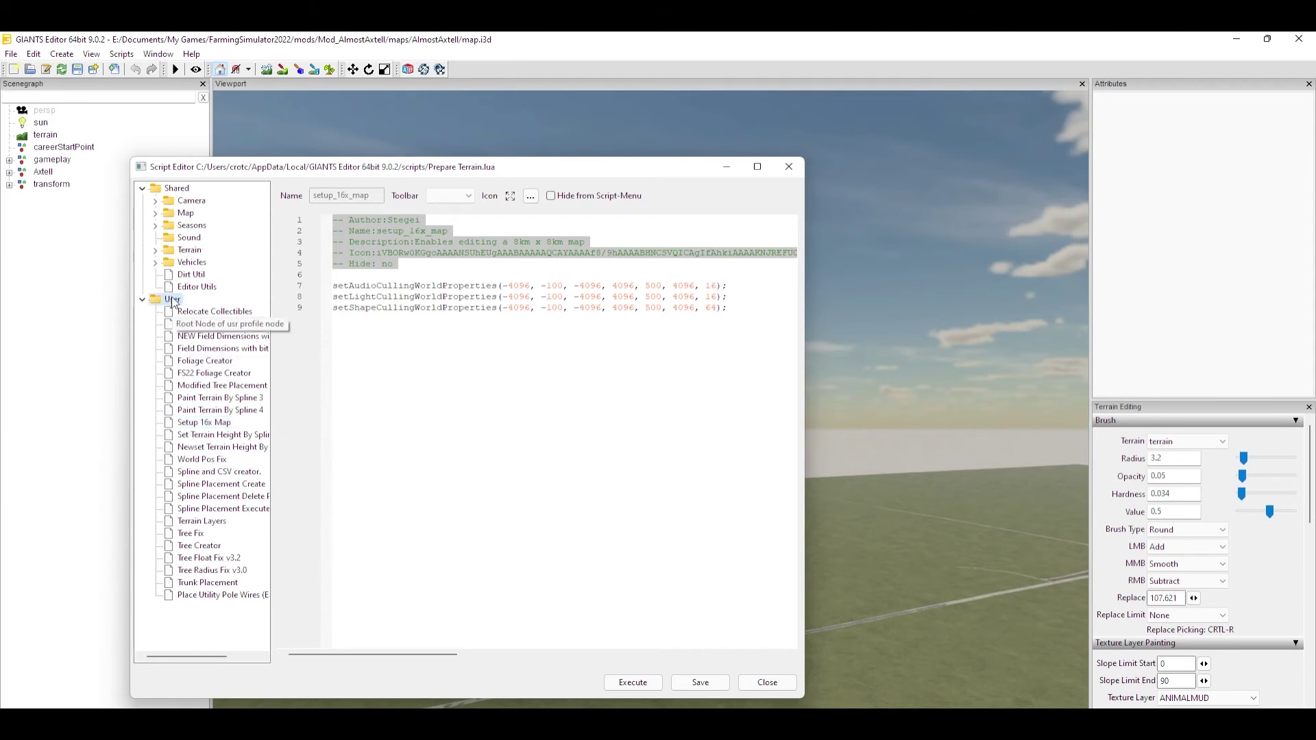
pyautogui.rightClick(172, 301)
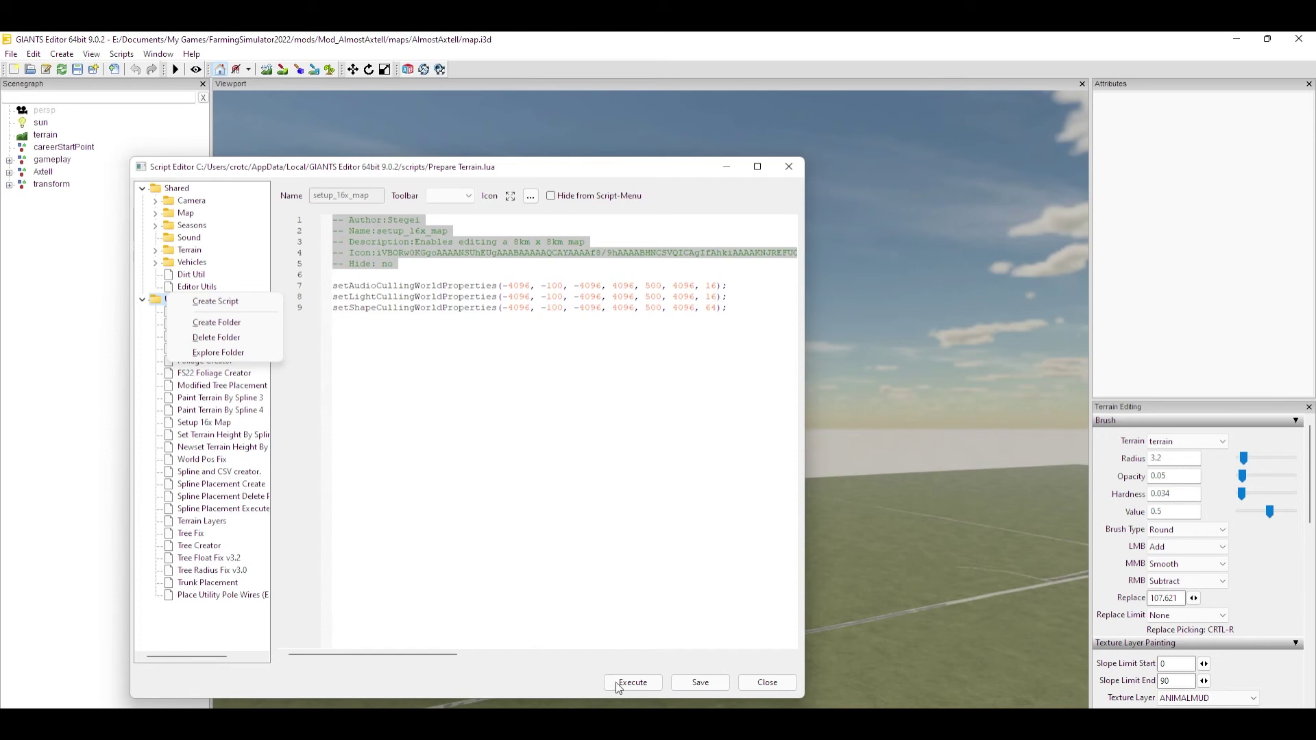
pyautogui.click(758, 685)
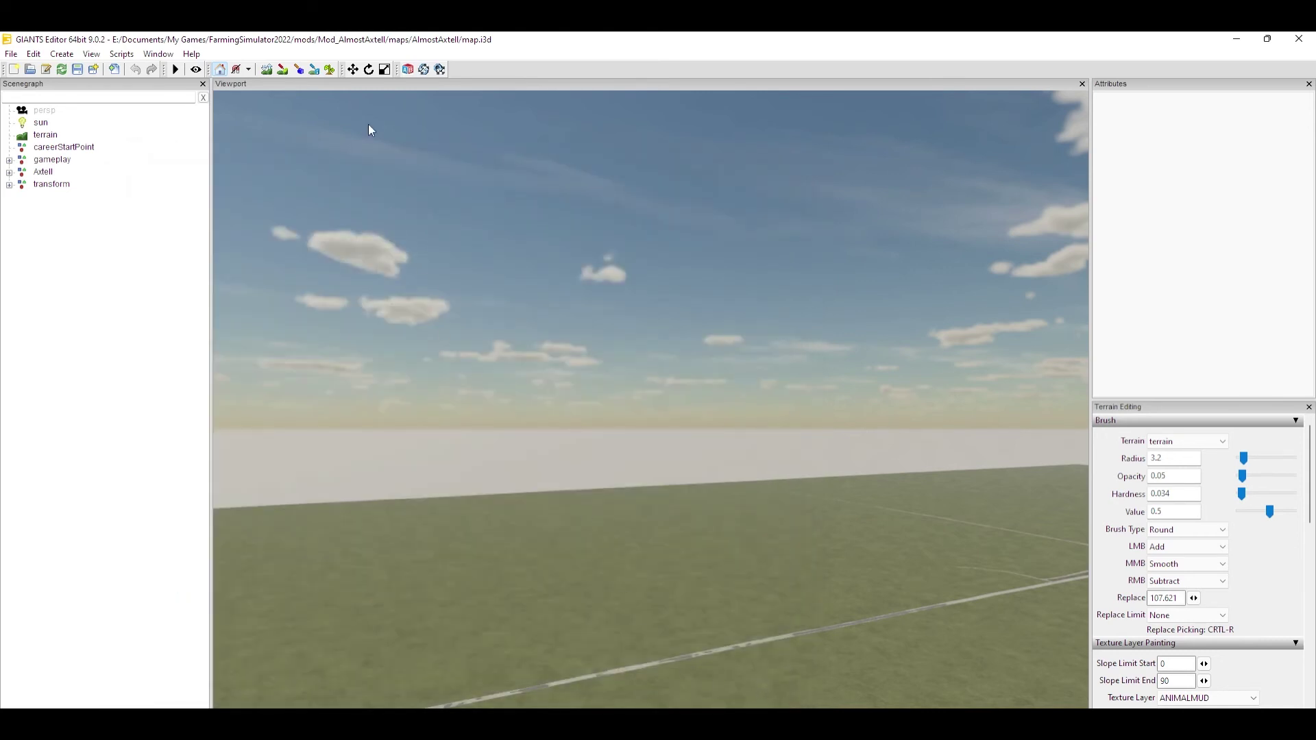
pyautogui.click(121, 54)
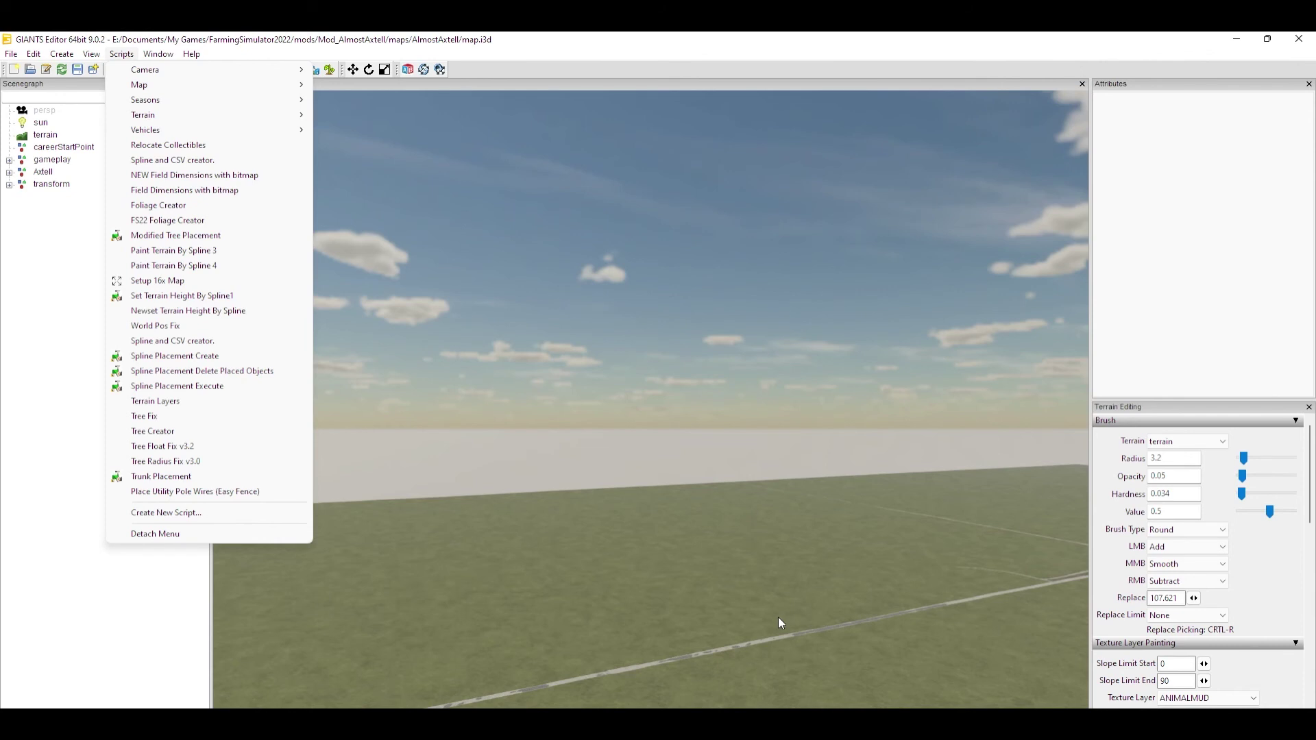
pyautogui.click(970, 444)
pyautogui.moveTo(888, 511); pyautogui.dragTo(1017, 554, button='right')
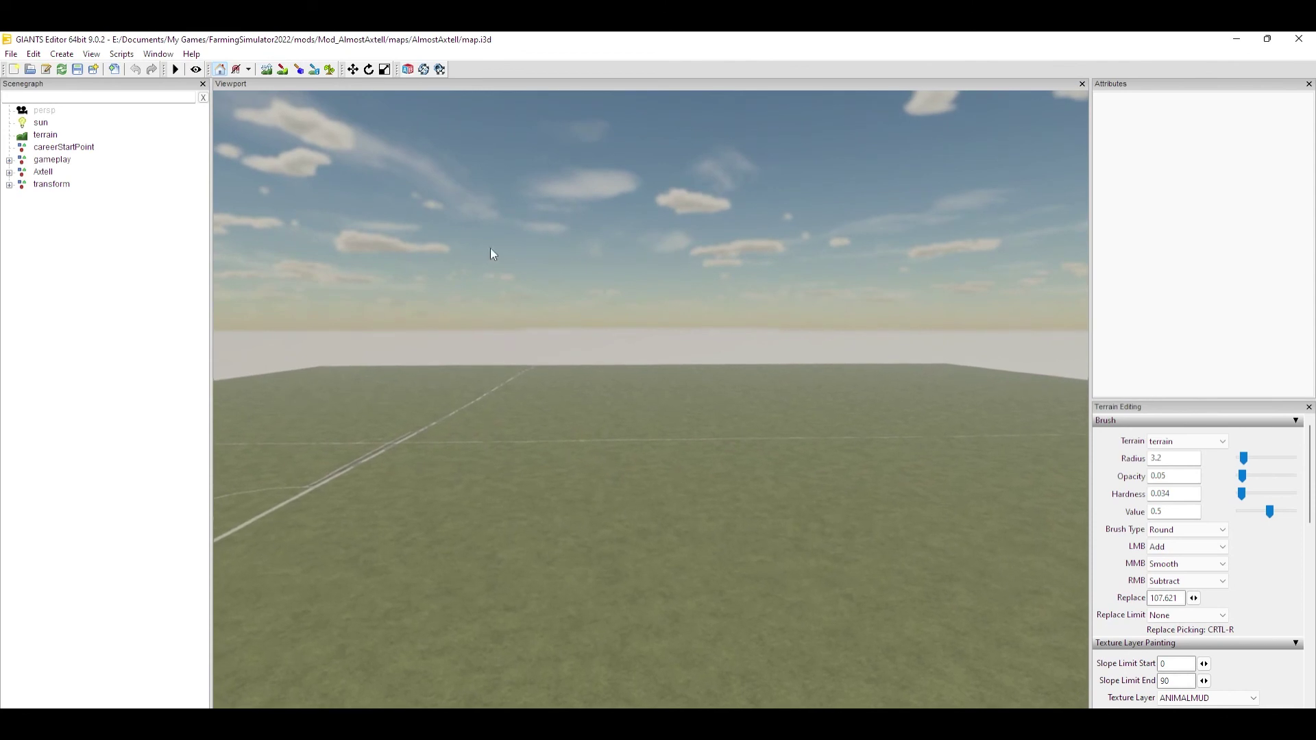
pyautogui.moveTo(775, 587); pyautogui.dragTo(476, 530, button='right')
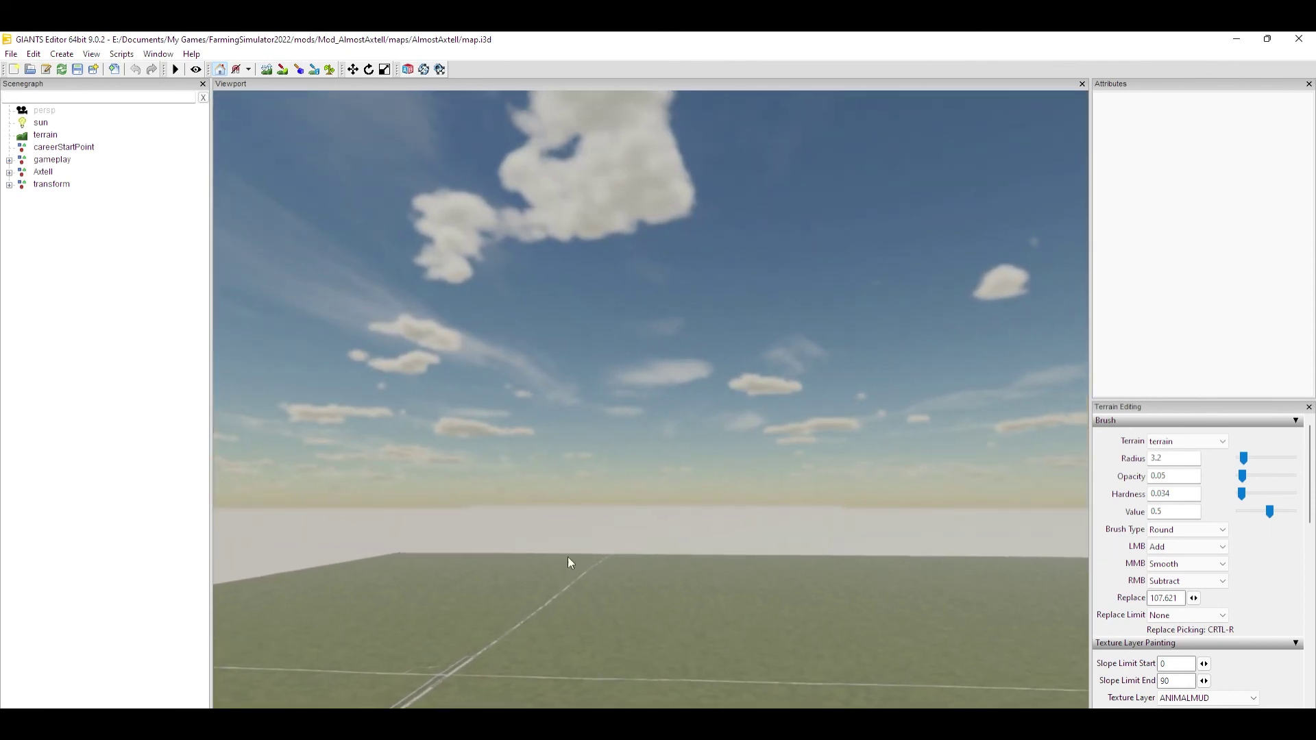
pyautogui.moveTo(568, 556)
pyautogui.mouseDown(button='right')
pyautogui.moveTo(456, 485)
pyautogui.moveTo(652, 514)
pyautogui.mouseUp(button='right')
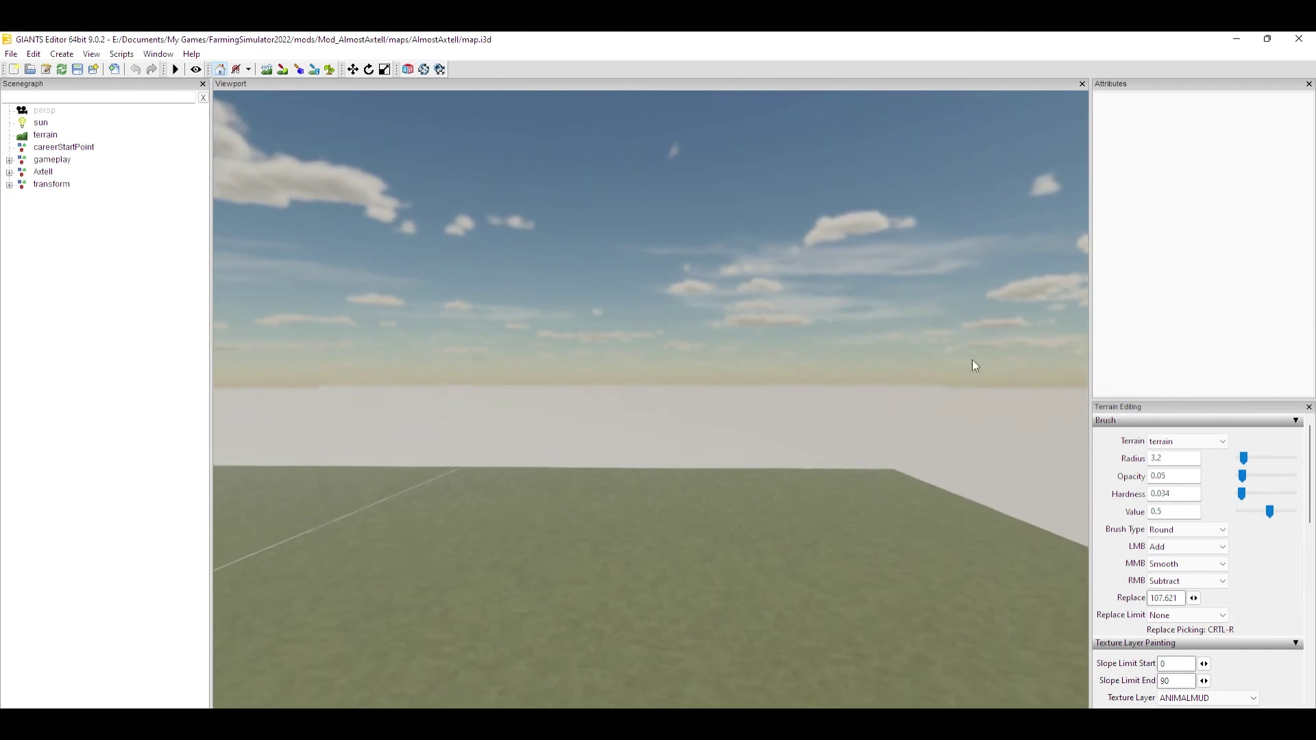
pyautogui.moveTo(669, 509)
pyautogui.mouseDown(button='right')
pyautogui.moveTo(489, 522)
pyautogui.moveTo(469, 504)
pyautogui.moveTo(588, 522)
pyautogui.moveTo(556, 549)
pyautogui.mouseUp(button='right')
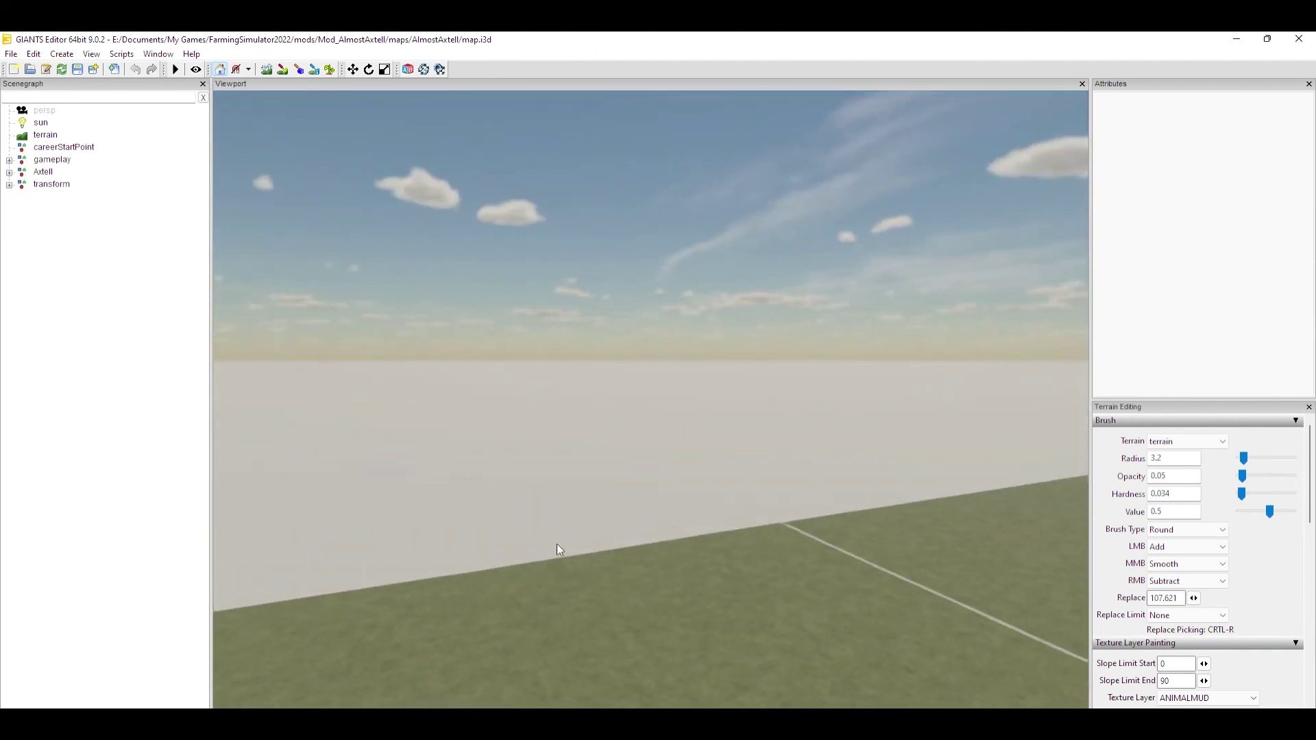
pyautogui.moveTo(796, 509); pyautogui.dragTo(796, 546, button='right')
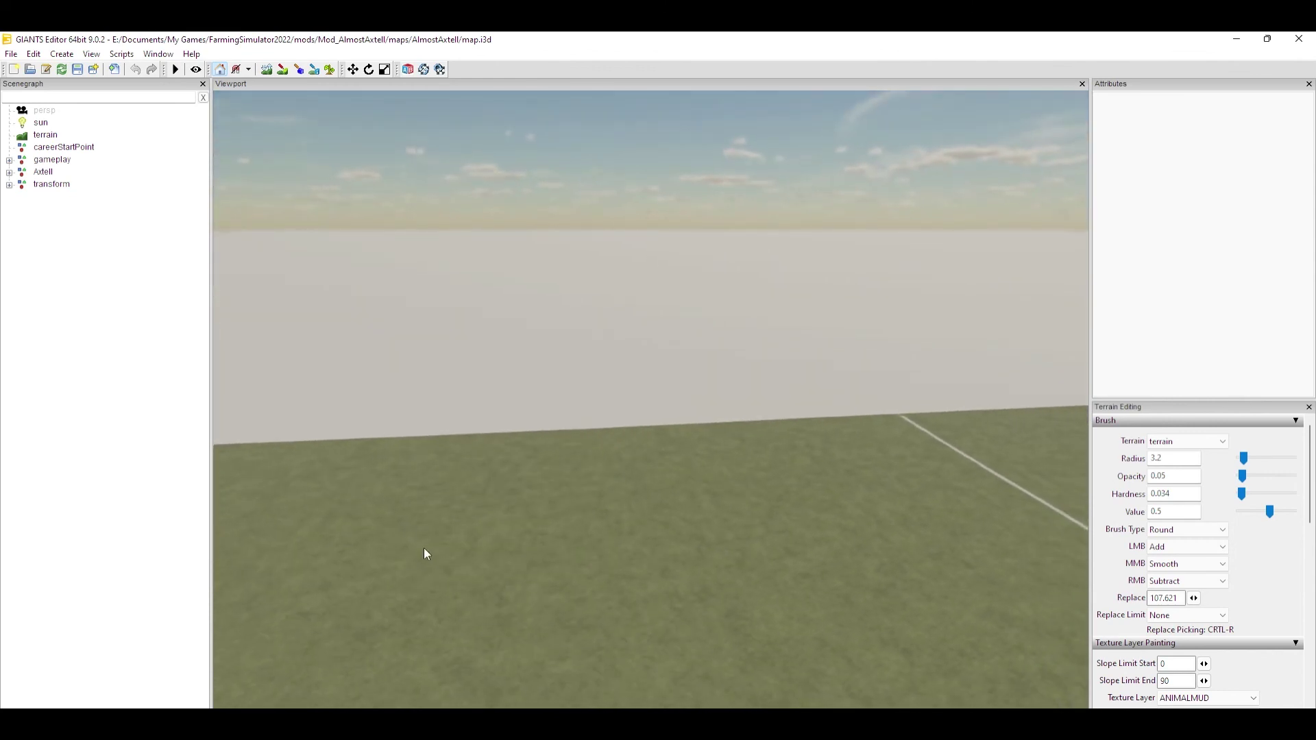
pyautogui.moveTo(424, 553)
pyautogui.mouseDown(button='right')
pyautogui.moveTo(374, 550)
pyautogui.moveTo(743, 538)
pyautogui.moveTo(724, 528)
pyautogui.moveTo(549, 514)
pyautogui.moveTo(846, 655)
pyautogui.moveTo(826, 591)
pyautogui.moveTo(666, 538)
pyautogui.moveTo(961, 471)
pyautogui.moveTo(599, 544)
pyautogui.moveTo(532, 579)
pyautogui.moveTo(893, 578)
pyautogui.mouseUp(button='right')
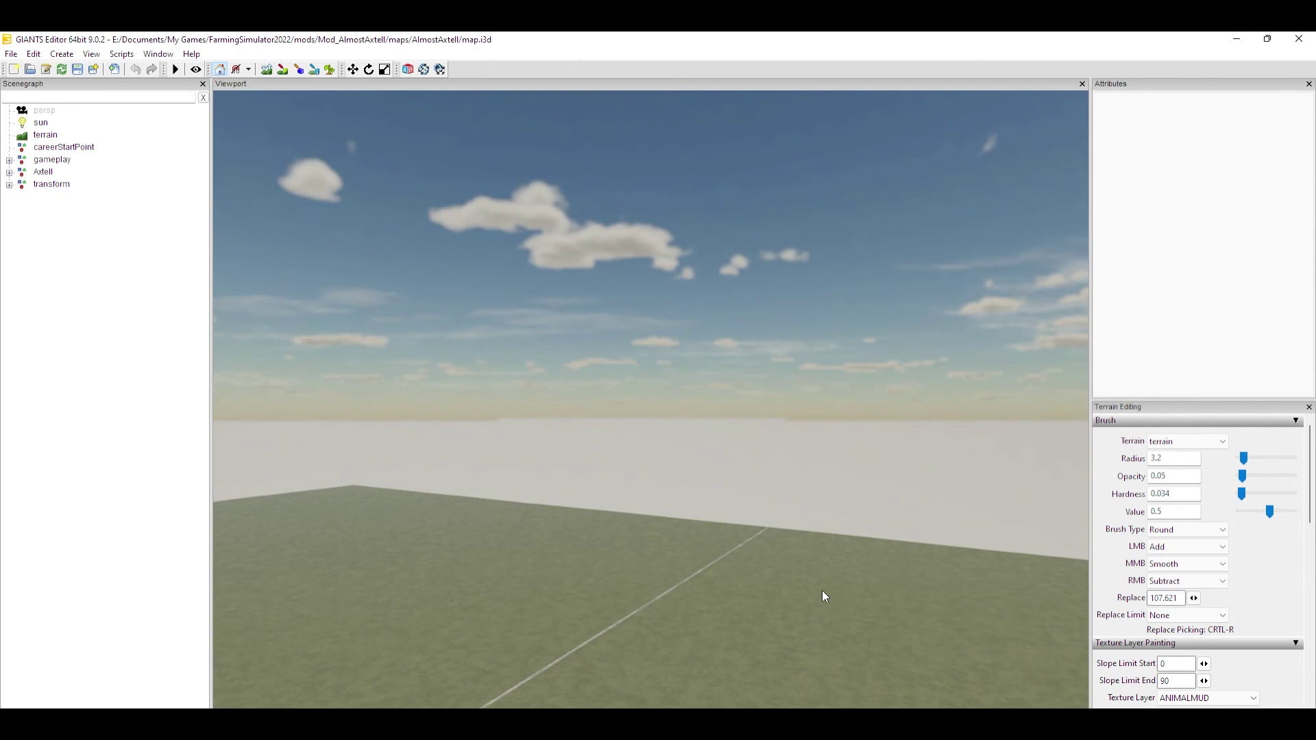
pyautogui.moveTo(739, 590)
pyautogui.mouseDown(button='right')
pyautogui.moveTo(963, 598)
pyautogui.moveTo(739, 609)
pyautogui.moveTo(528, 598)
pyautogui.moveTo(518, 616)
pyautogui.moveTo(638, 644)
pyautogui.moveTo(809, 462)
pyautogui.moveTo(748, 487)
pyautogui.moveTo(531, 523)
pyautogui.moveTo(611, 644)
pyautogui.moveTo(651, 600)
pyautogui.moveTo(658, 314)
pyautogui.moveTo(620, 268)
pyautogui.moveTo(617, 546)
pyautogui.moveTo(772, 499)
pyautogui.moveTo(560, 501)
pyautogui.mouseUp(button='right')
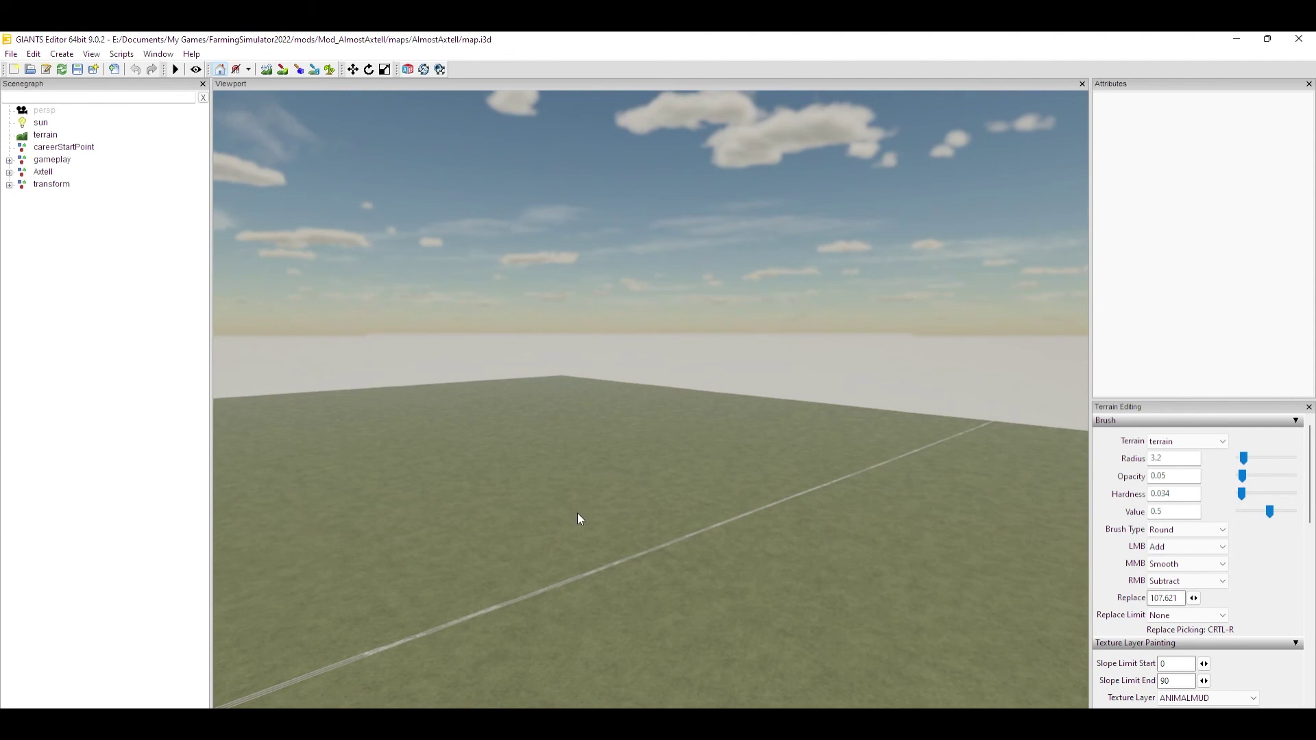